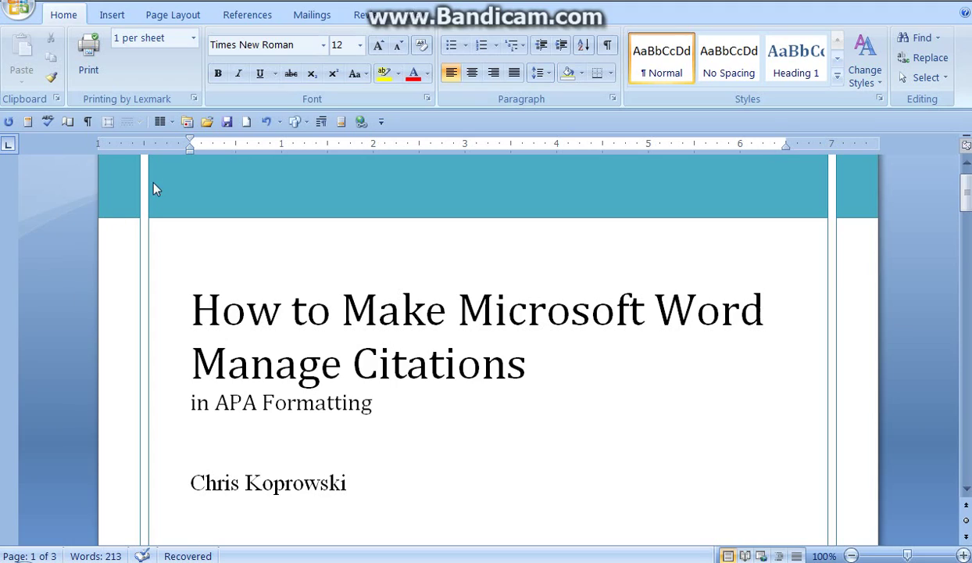
- Show the References ribbon tools, where the citation style is currently MLA
{"action": "left_click", "coordinate": [258, 17]}
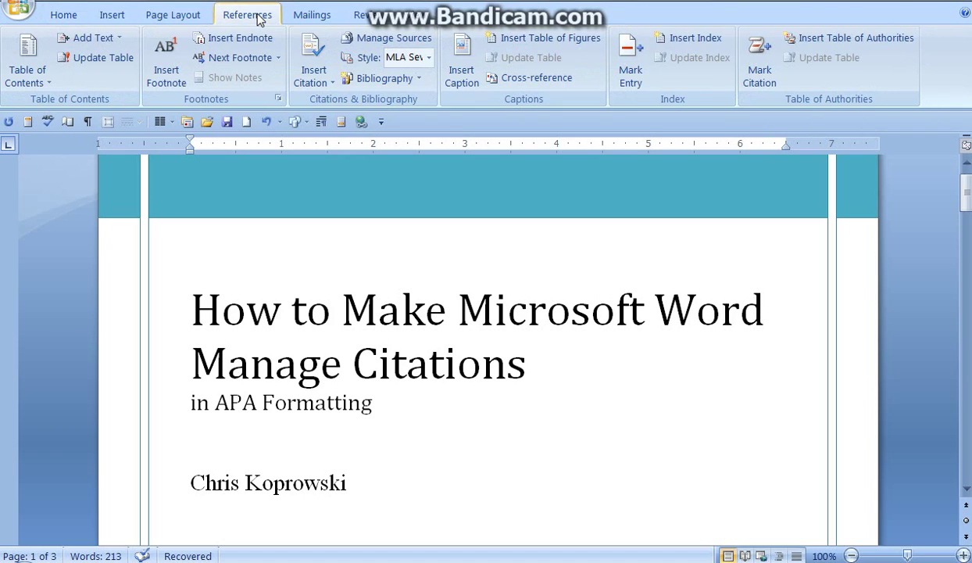
- Set the citation style to APA Sixth Edition and remove the period ending the first quote
{"action": "left_click", "coordinate": [429, 60]}
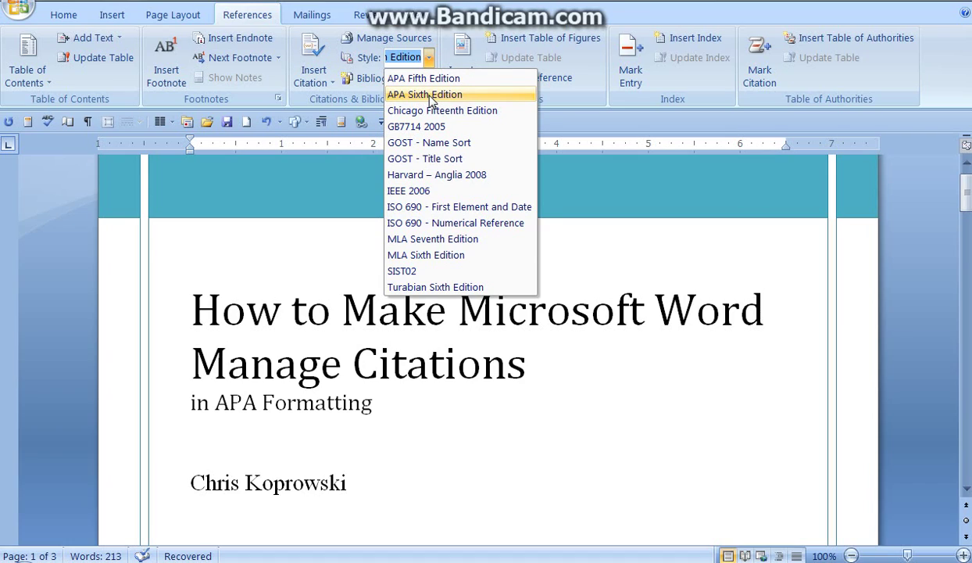
{"action": "left_click", "coordinate": [430, 95]}
{"action": "left_click_drag", "start_coordinate": [966, 195], "coordinate": [966, 286]}
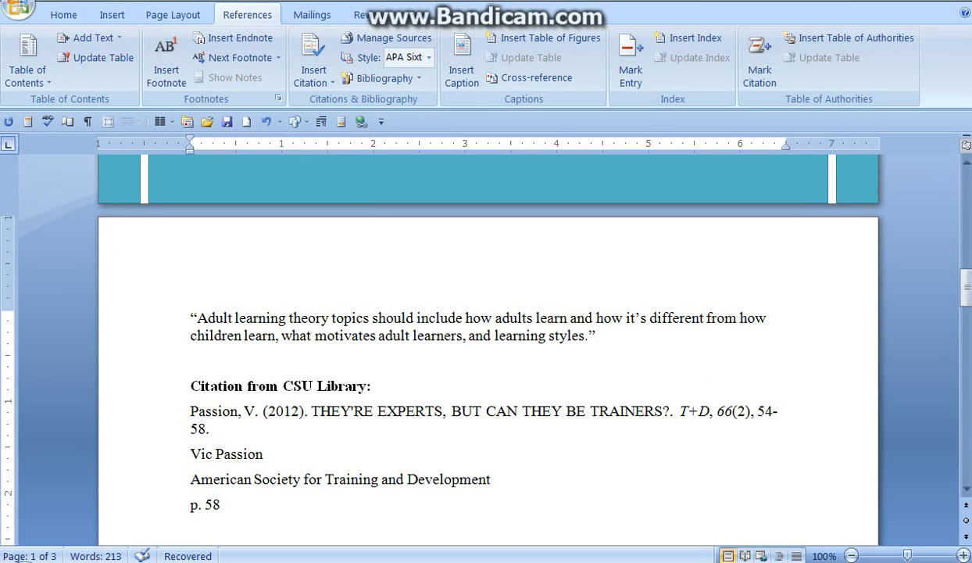
{"action": "left_click", "coordinate": [590, 336]}
{"action": "key", "text": "BackSpace"}
{"action": "key", "text": "End"}
- Start a new Journal Article source and enter the author's name
{"action": "left_click", "coordinate": [319, 74]}
{"action": "left_click", "coordinate": [336, 108]}
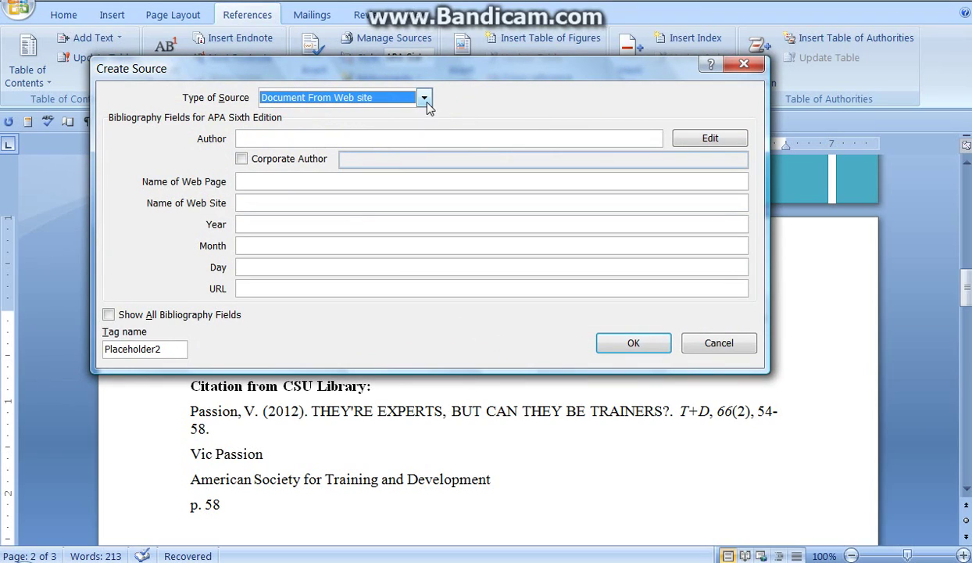
{"action": "left_click", "coordinate": [425, 99]}
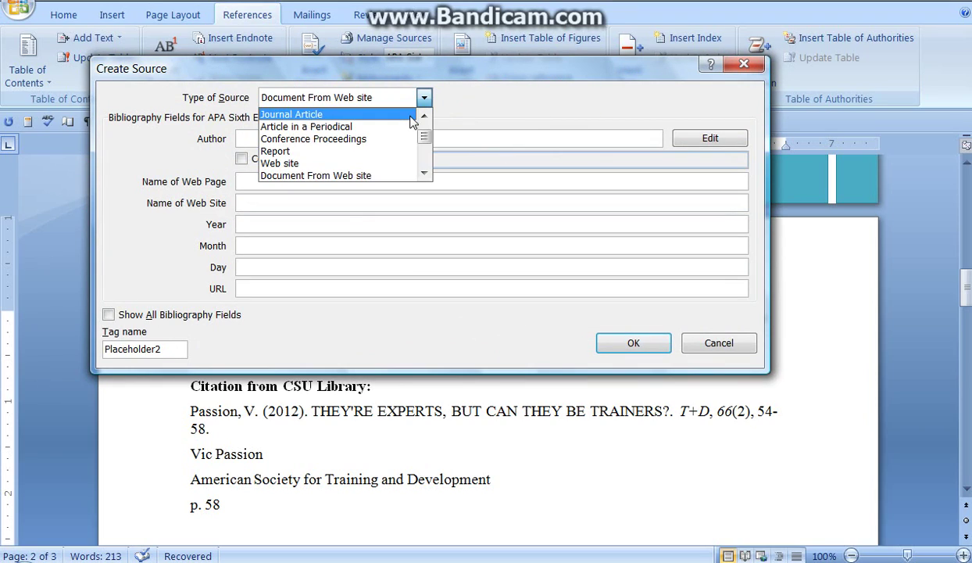
{"action": "left_click", "coordinate": [410, 115]}
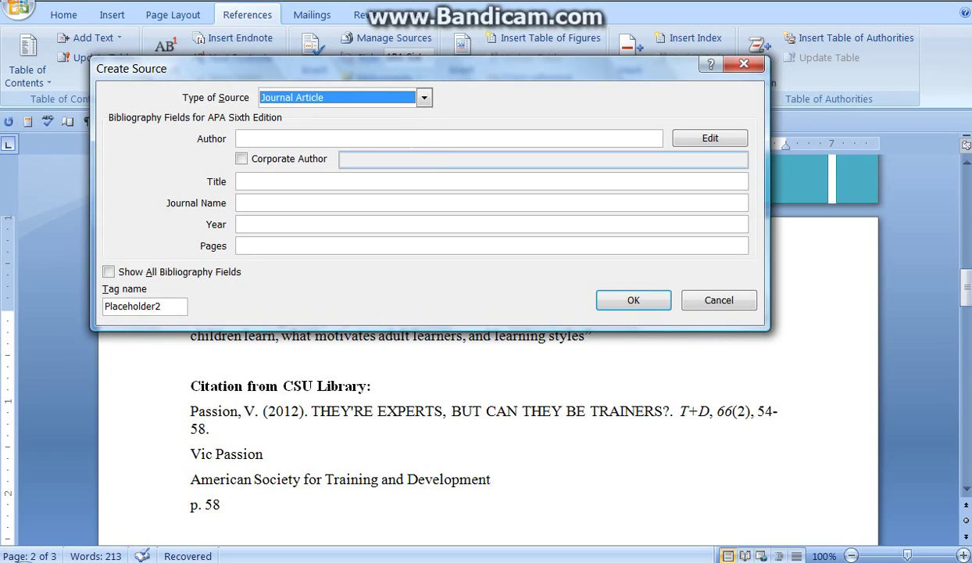
{"action": "left_click", "coordinate": [242, 138]}
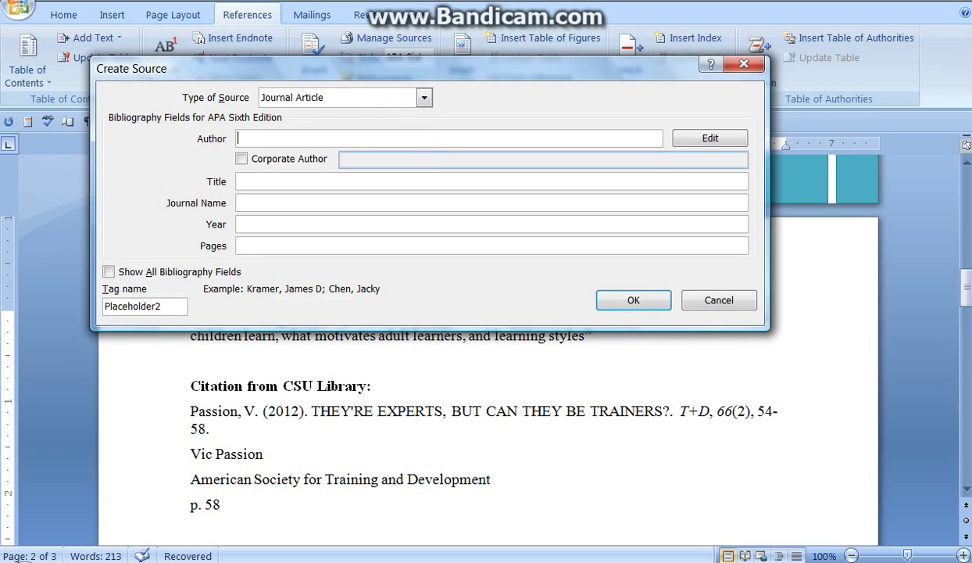
{"action": "type", "text": "Vic Passion"}
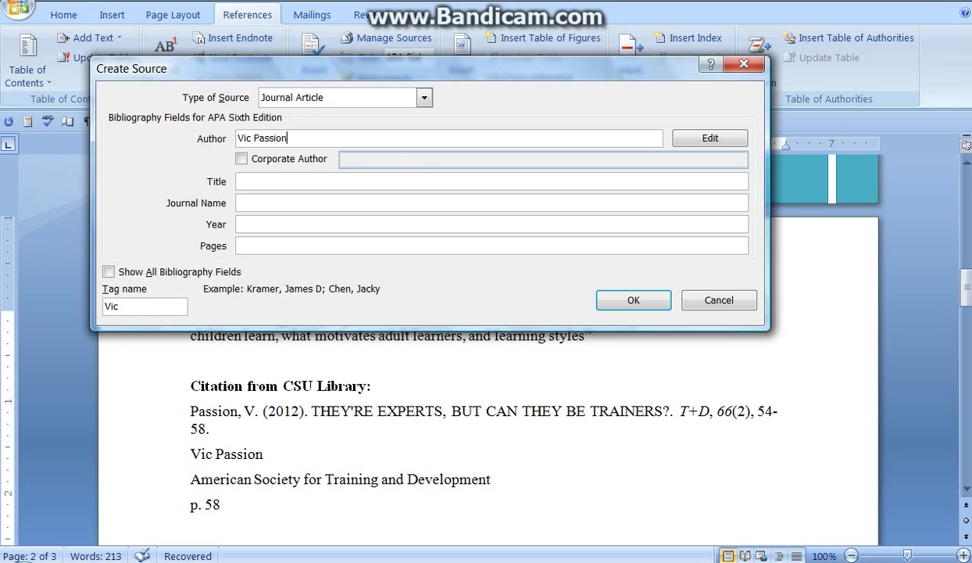
- Add title 'They're experts, but can they be trainers?', journal with 66(2), 54-58, year 2012, and save
{"action": "left_click", "coordinate": [242, 182]}
{"action": "type", "text": "They"}
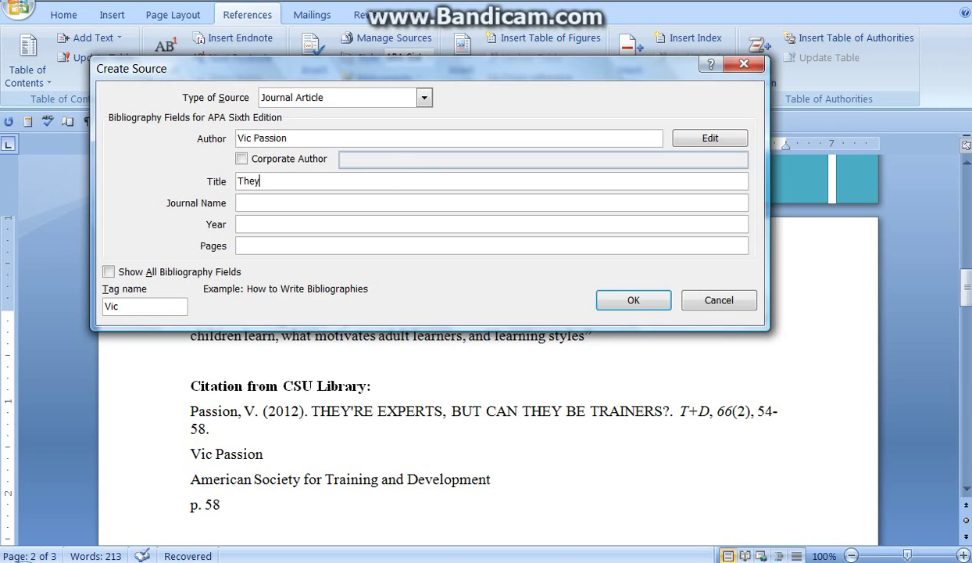
{"action": "type", "text": "'re experts, but can they be t"}
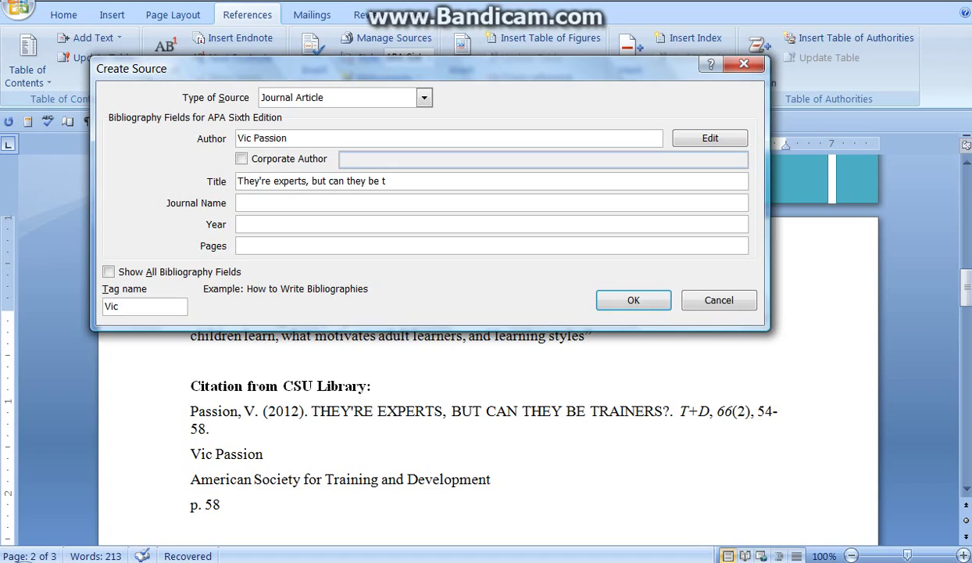
{"action": "type", "text": "rainers?"}
{"action": "left_click", "coordinate": [250, 202]}
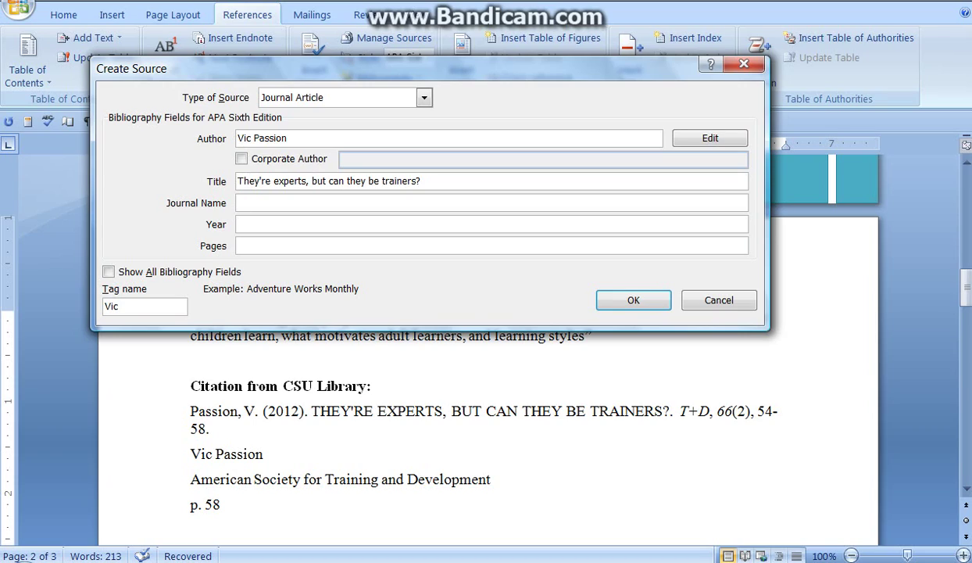
{"action": "type", "text": "American Society for Training"}
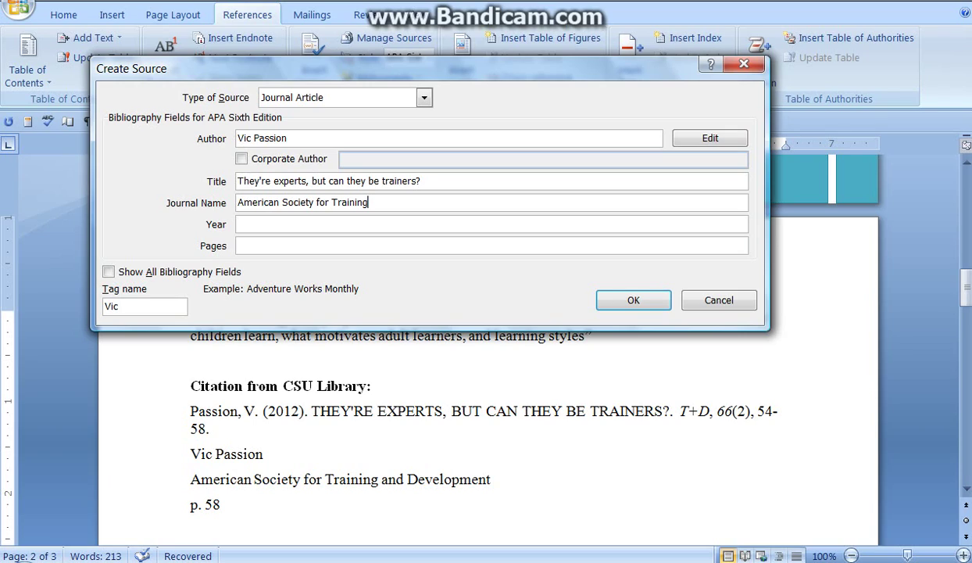
{"action": "type", "text": " and Development"}
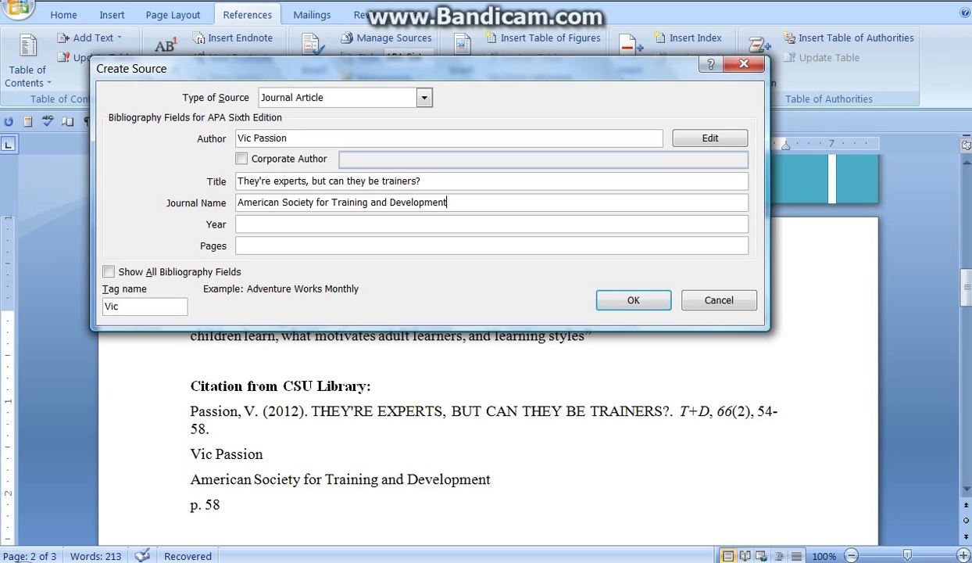
{"action": "type", "text": ", 66(2), 54-58"}
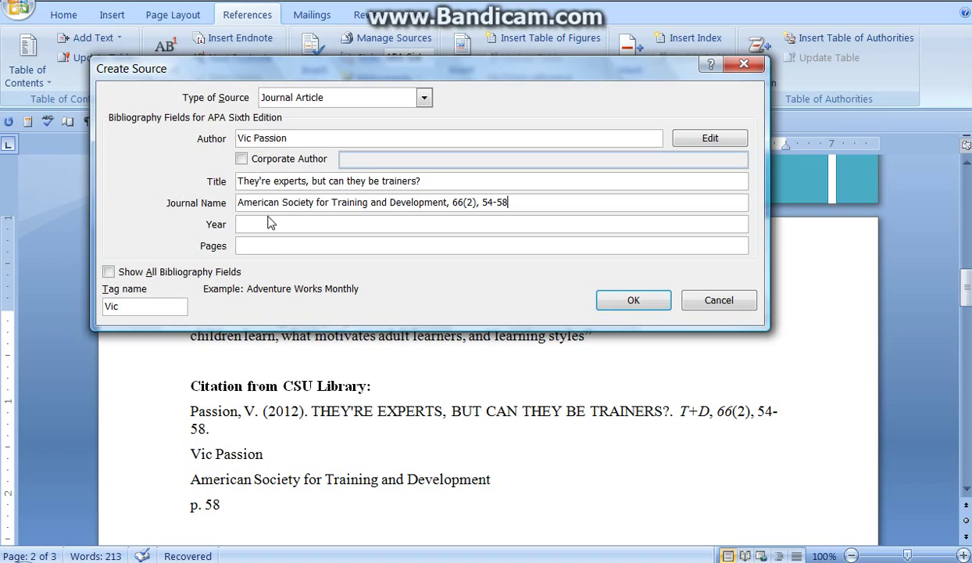
{"action": "left_click", "coordinate": [268, 224]}
{"action": "type", "text": "2012"}
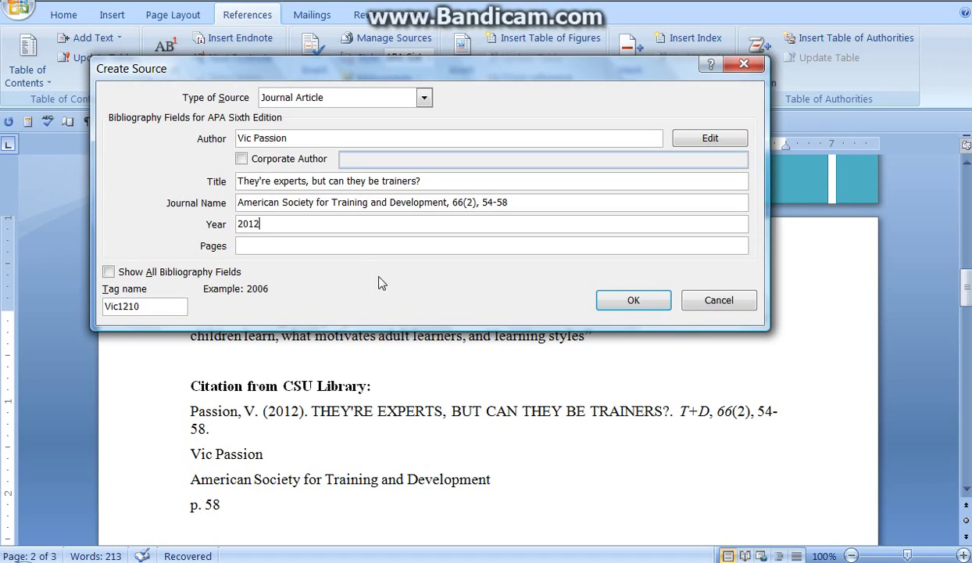
{"action": "left_click", "coordinate": [624, 302]}
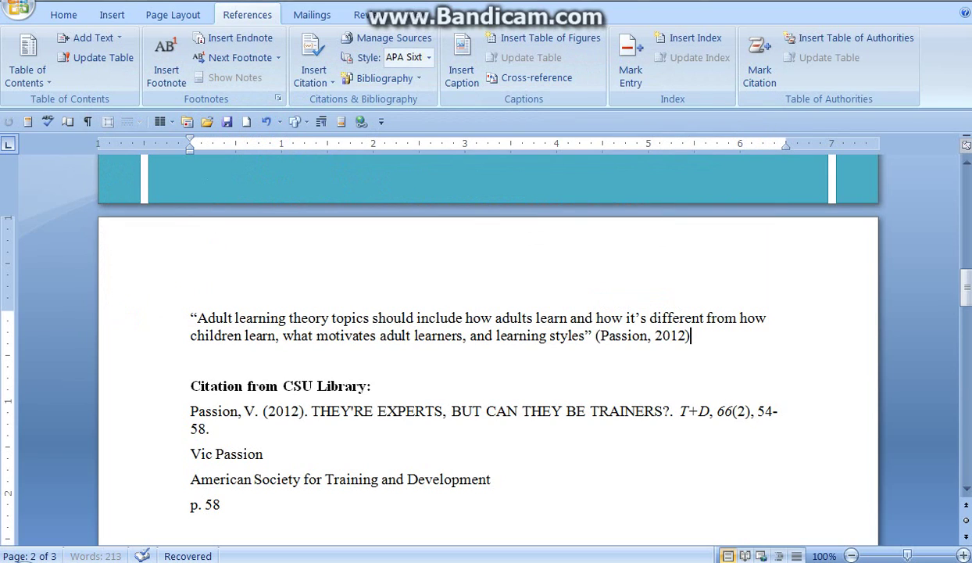
- Add a closing period, convert the citation to static text, and add ', p. 58'
{"action": "type", "text": "."}
{"action": "left_click", "coordinate": [674, 335]}
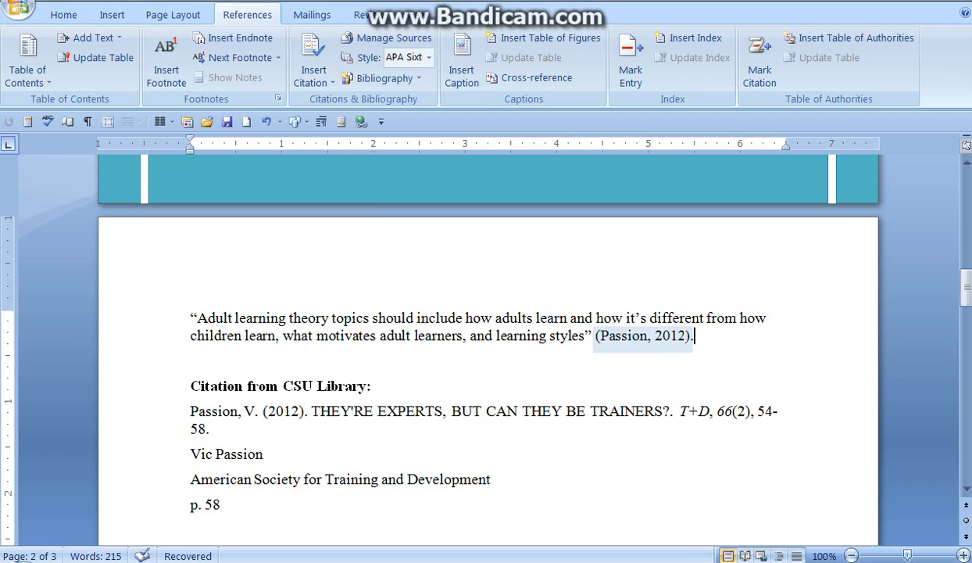
{"action": "left_click", "coordinate": [698, 345]}
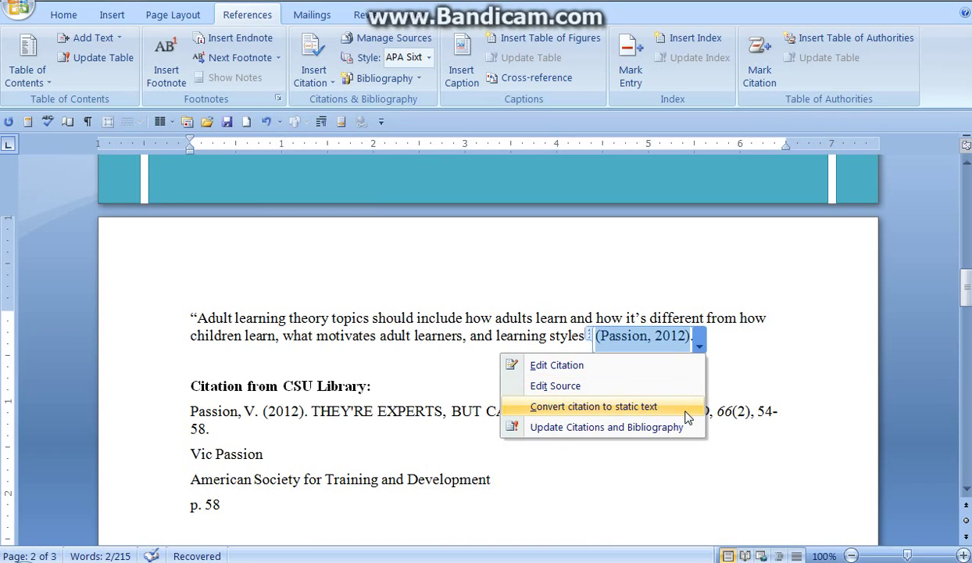
{"action": "left_click", "coordinate": [625, 406]}
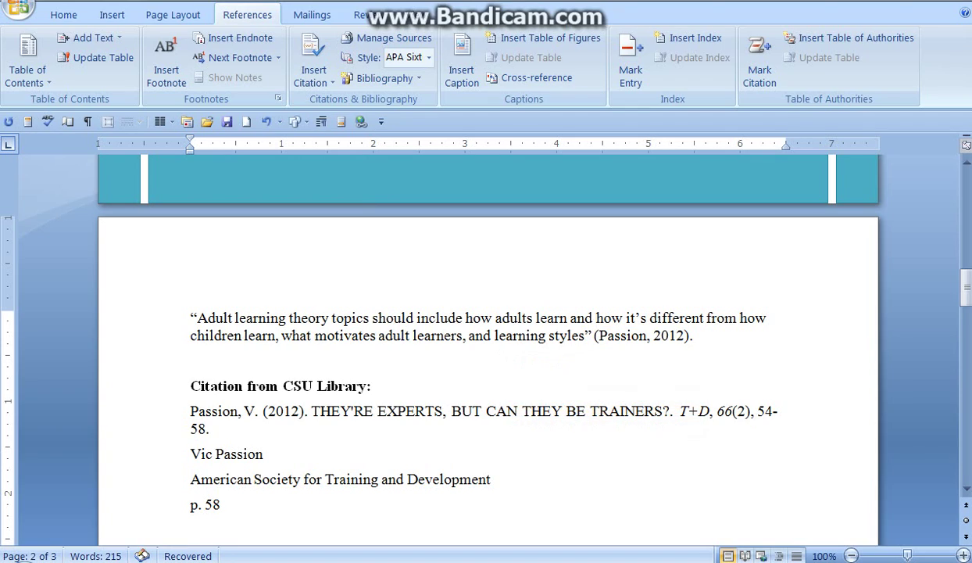
{"action": "type", "text": ", p. 58"}
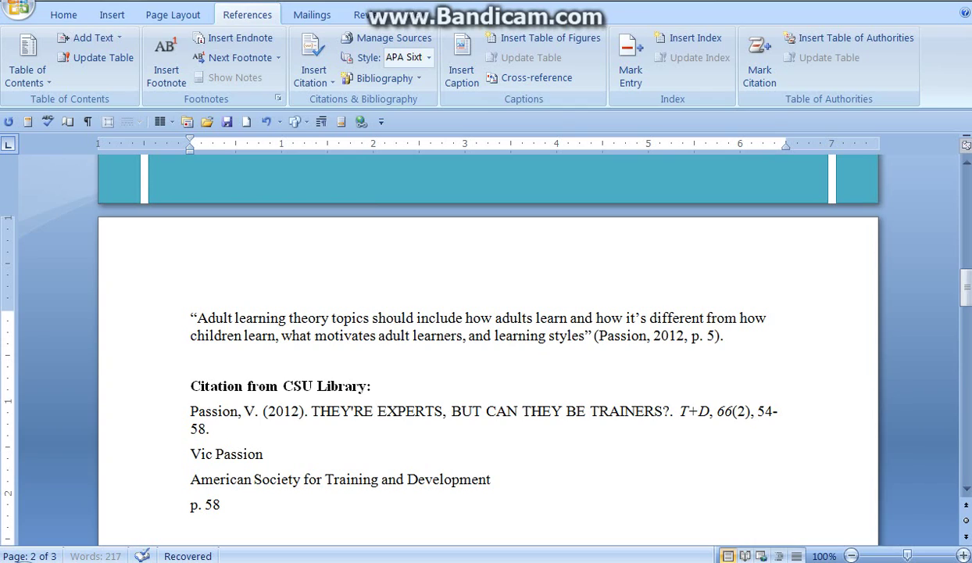
- Check the saved sources list, close it, and scroll to the next quote
{"action": "left_click", "coordinate": [304, 73]}
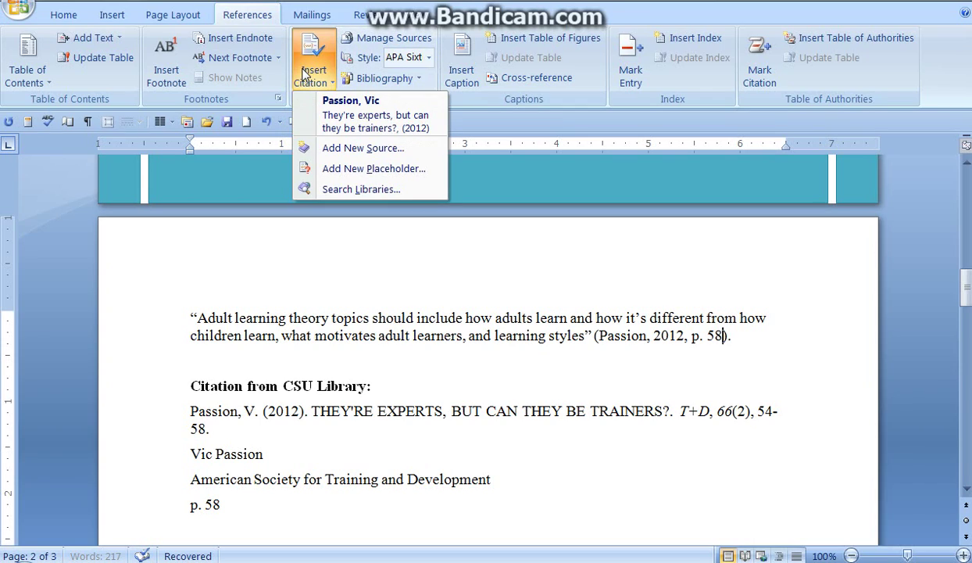
{"action": "left_click", "coordinate": [558, 264]}
{"action": "left_click_drag", "start_coordinate": [966, 290], "coordinate": [967, 316]}
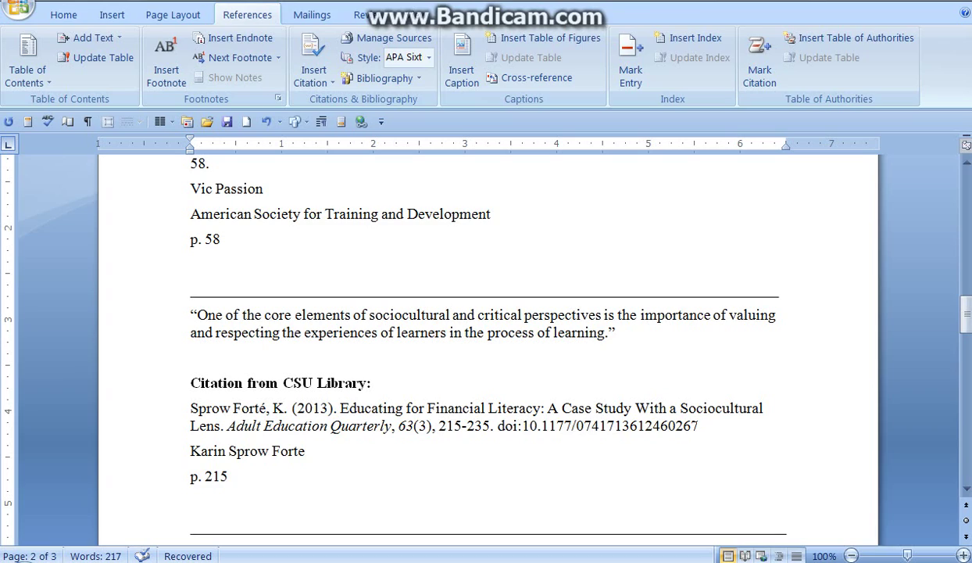
- Copy the DOI from the end of the second reference
{"action": "left_click_drag", "start_coordinate": [697, 426], "coordinate": [506, 432]}
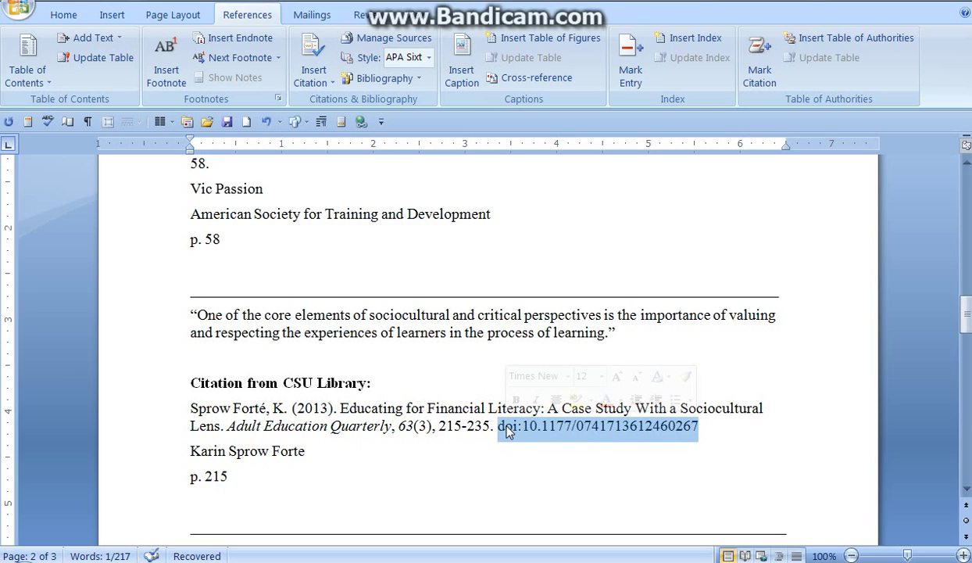
{"action": "right_click", "coordinate": [506, 432]}
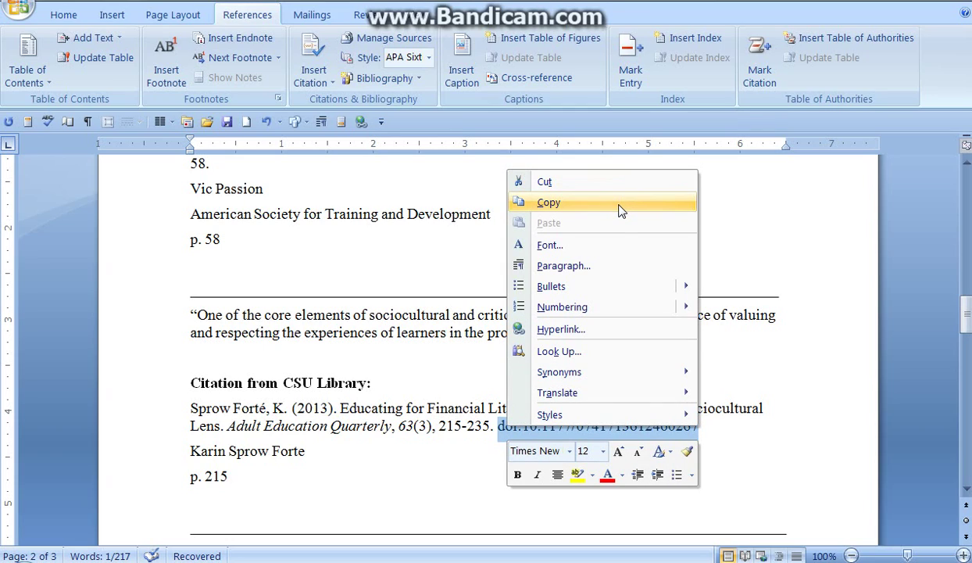
{"action": "left_click", "coordinate": [548, 202]}
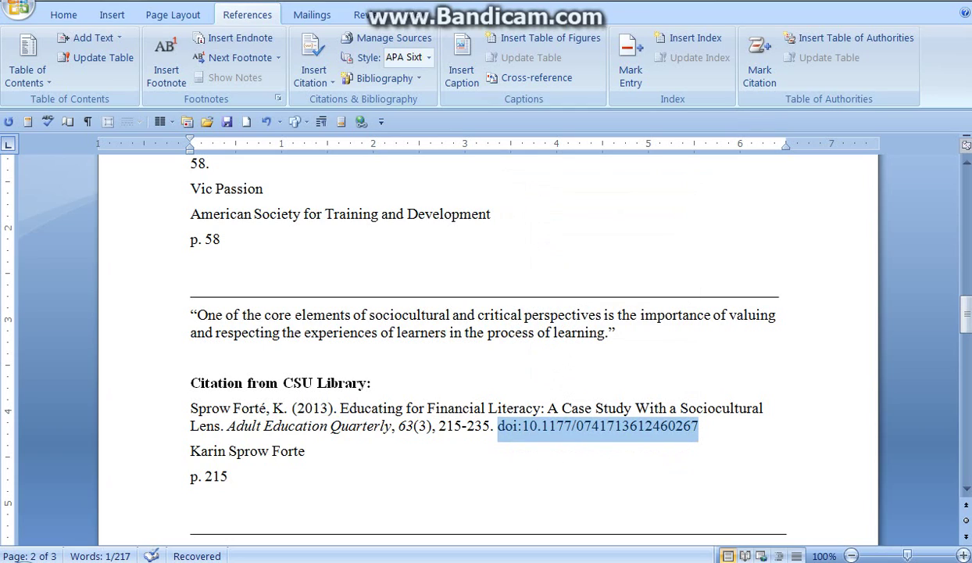
{"action": "left_click", "coordinate": [698, 426]}
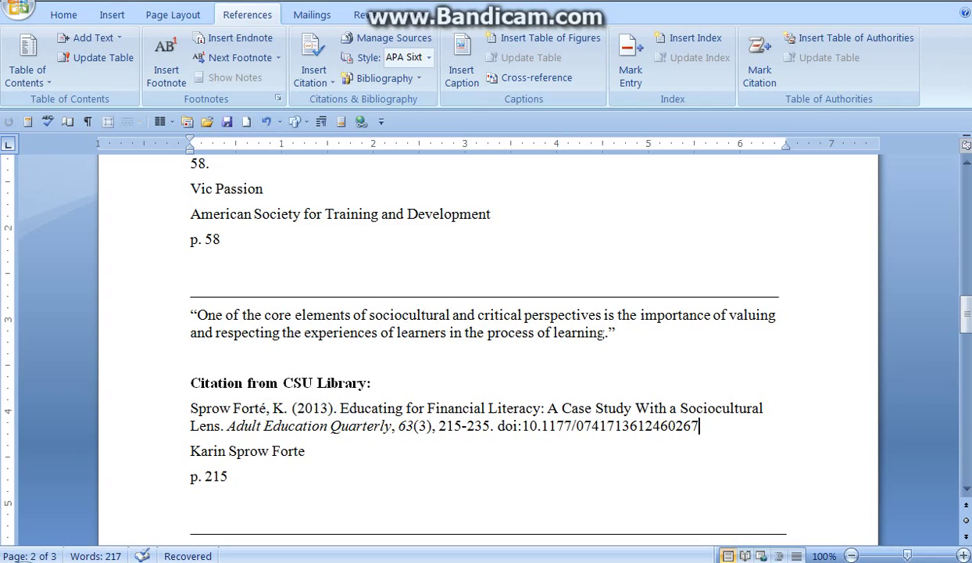
- Delete the period ending the second quote and start adding a new source
{"action": "left_click", "coordinate": [608, 332]}
{"action": "key", "text": "BackSpace"}
{"action": "left_click", "coordinate": [324, 80]}
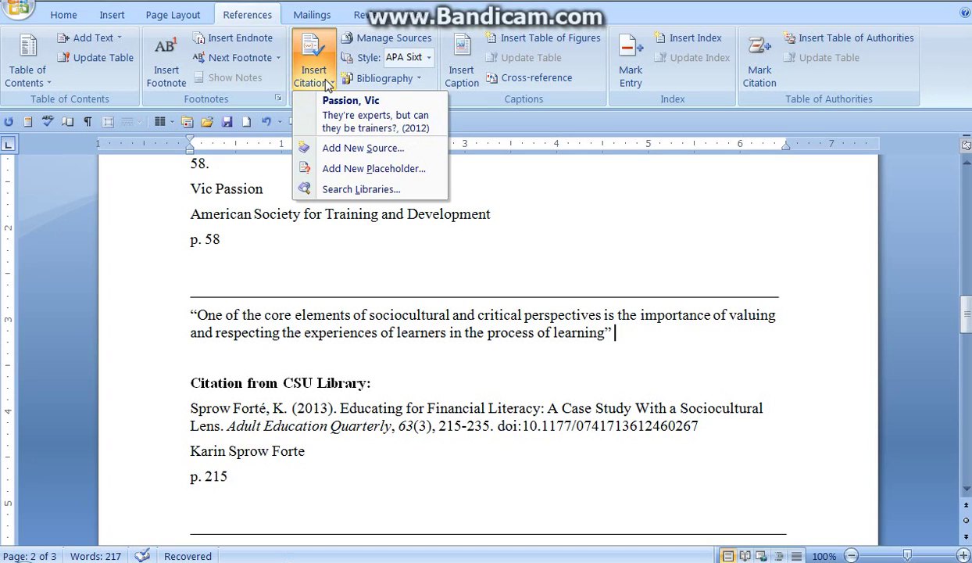
{"action": "left_click", "coordinate": [334, 147]}
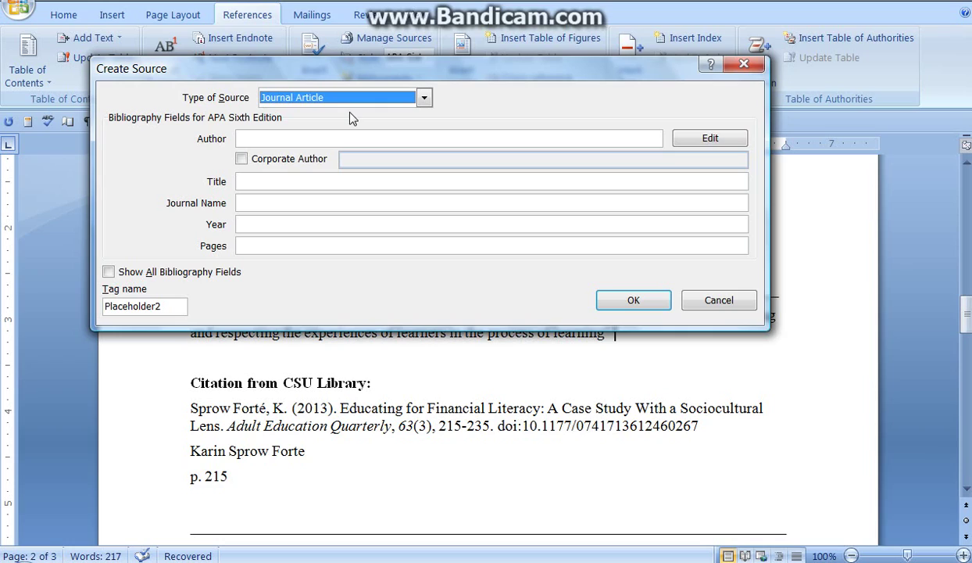
- Enter the author, the financial-literacy article title, and journal 'Adult Education Quarterly, 63(3), 215-235'
{"action": "left_click", "coordinate": [239, 138]}
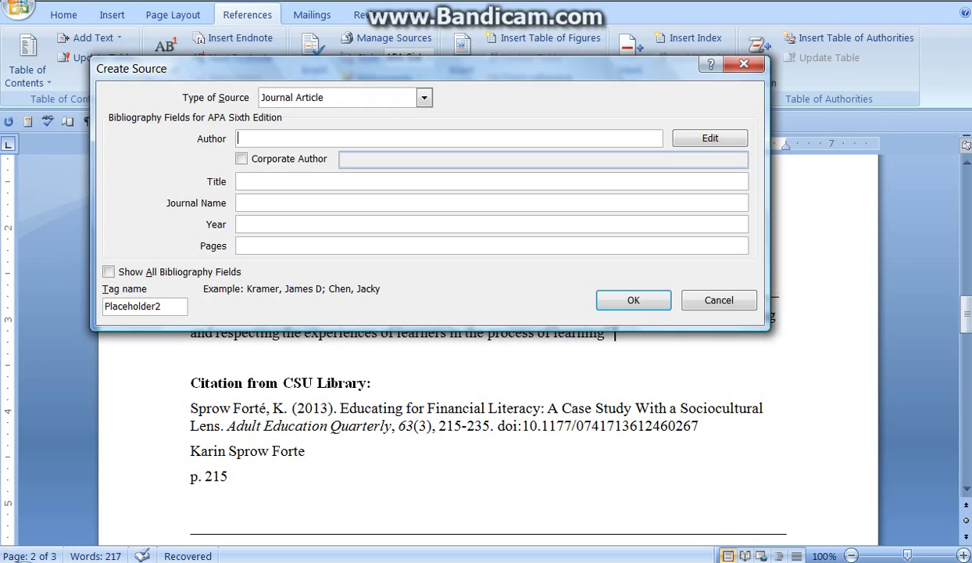
{"action": "type", "text": "Karin Spro"}
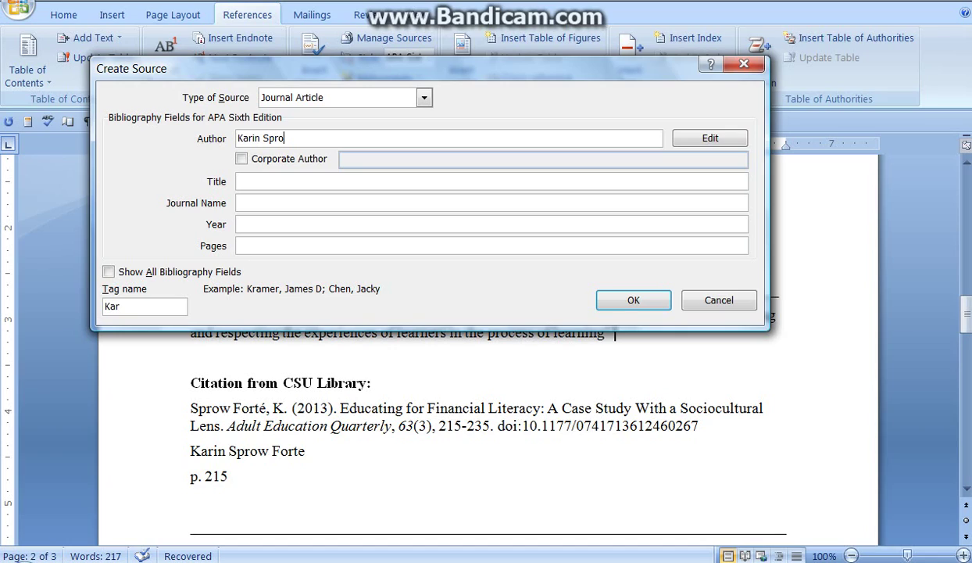
{"action": "type", "text": "w Forte"}
{"action": "left_click", "coordinate": [492, 180]}
{"action": "type", "text": "Educating for finan"}
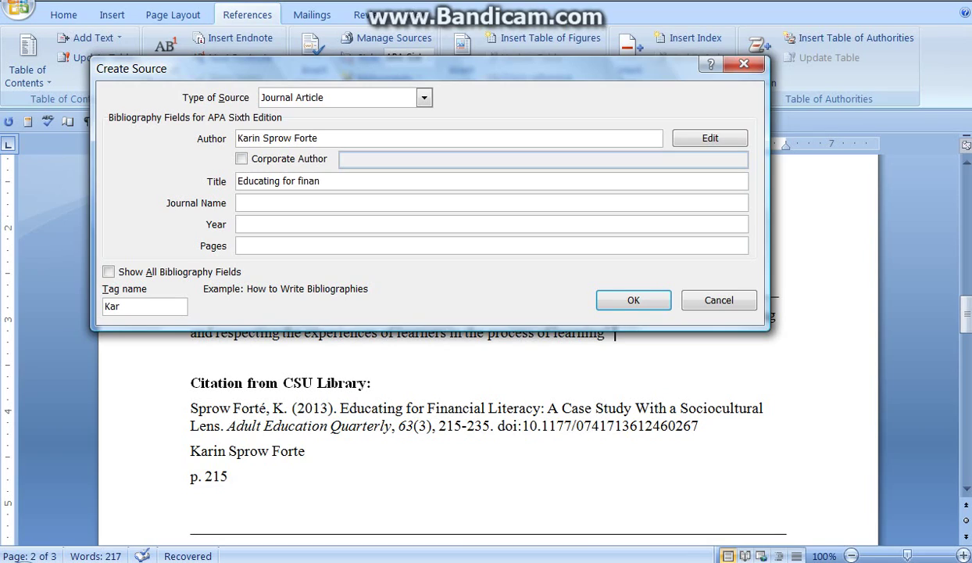
{"action": "type", "text": "cial literacy: A case study"}
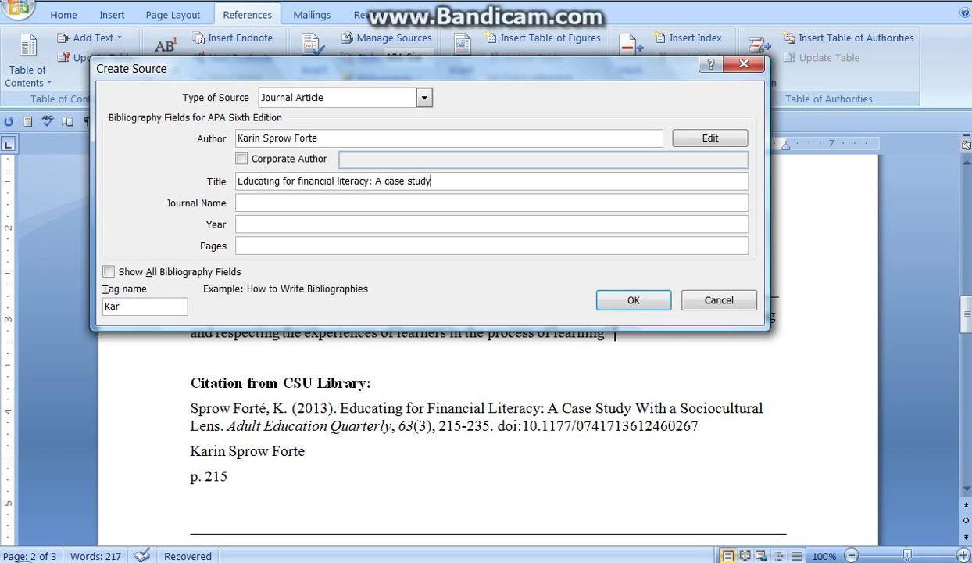
{"action": "type", "text": " with a sociocultural lens."}
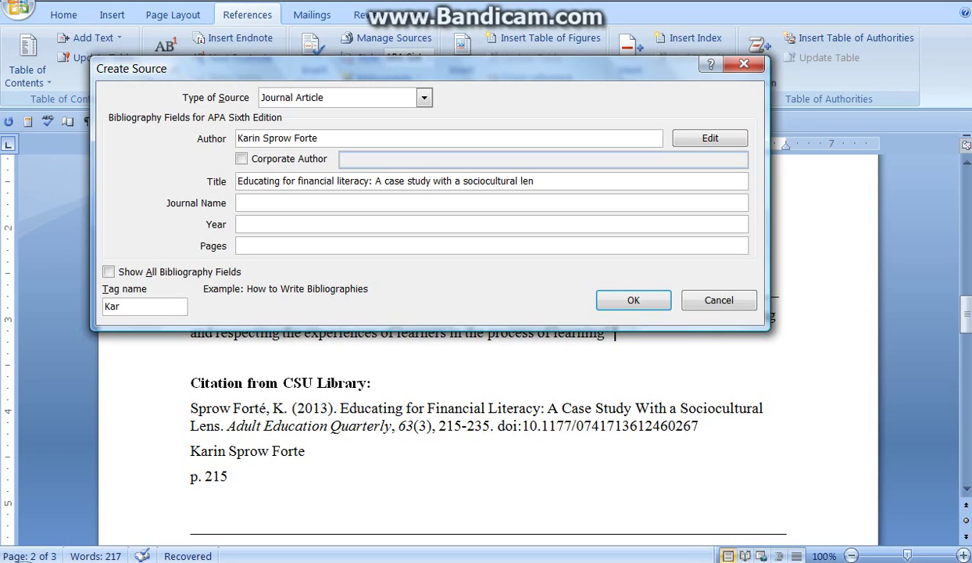
{"action": "left_click", "coordinate": [310, 202]}
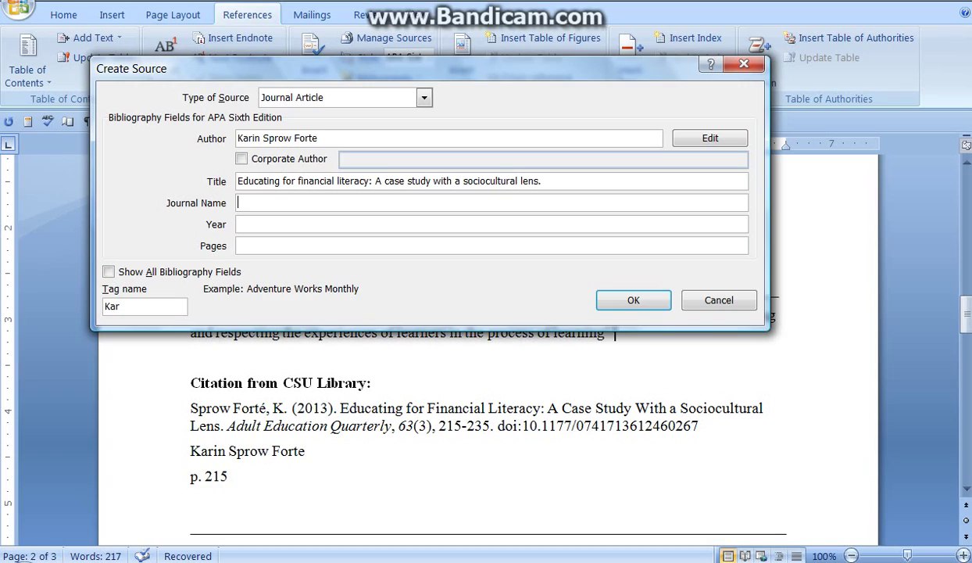
{"action": "type", "text": "Adult Education Qu"}
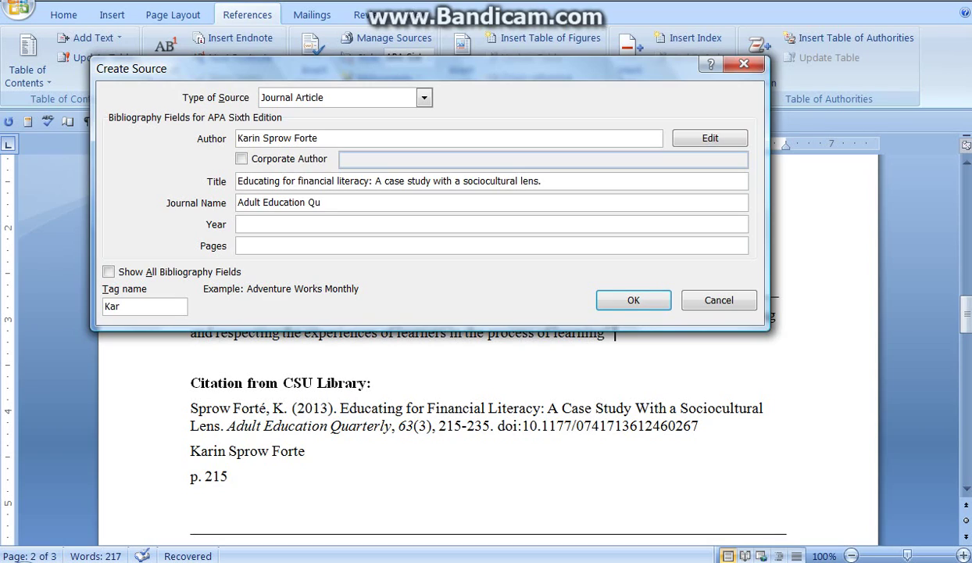
{"action": "type", "text": "arterly, 63(3), 215"}
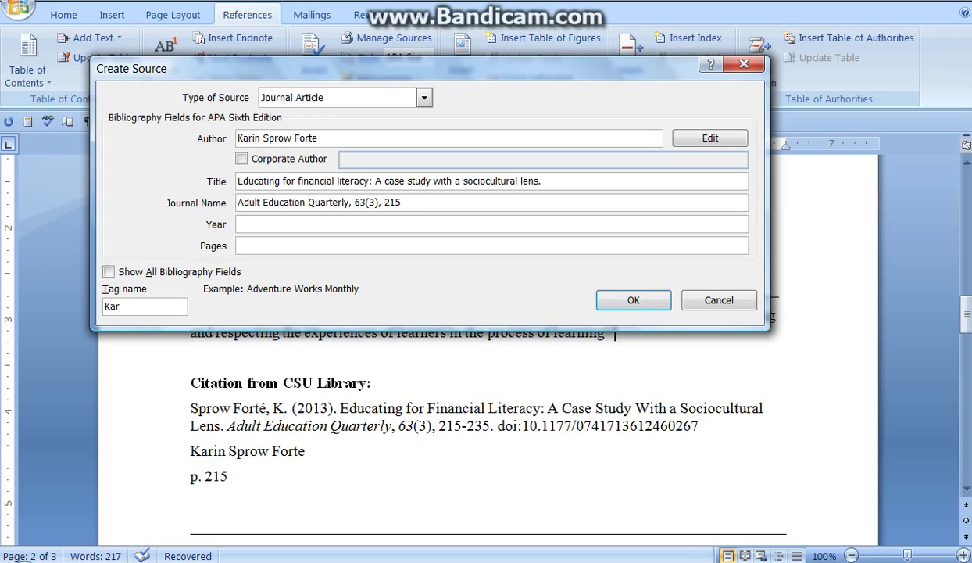
{"action": "type", "text": "235"}
- Set the year to 2013, paste the copied DOI into Pages, and save the source
{"action": "left_click", "coordinate": [279, 232]}
{"action": "type", "text": "201"}
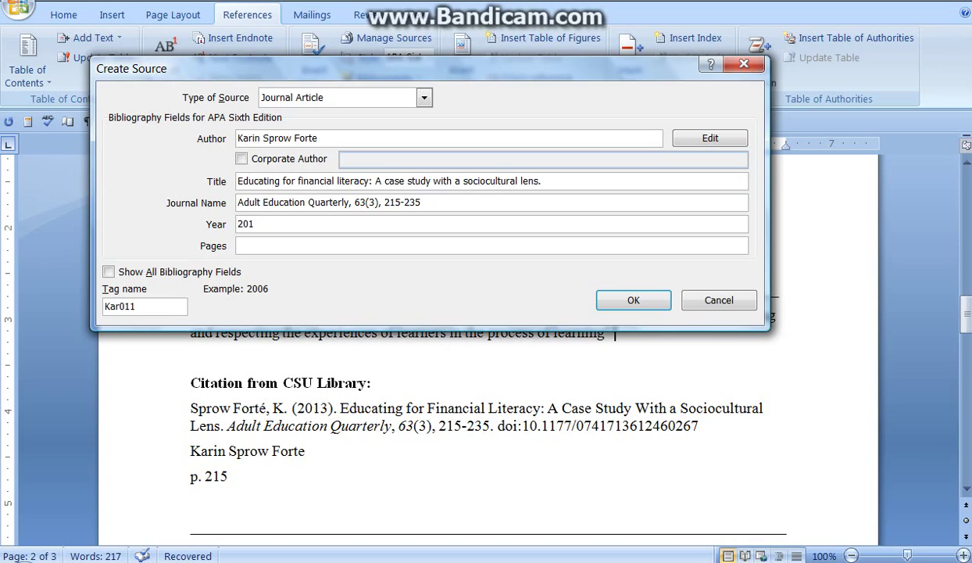
{"action": "type", "text": "3"}
{"action": "left_click", "coordinate": [302, 246]}
{"action": "right_click", "coordinate": [301, 246]}
{"action": "left_click", "coordinate": [346, 301]}
{"action": "left_click", "coordinate": [629, 303]}
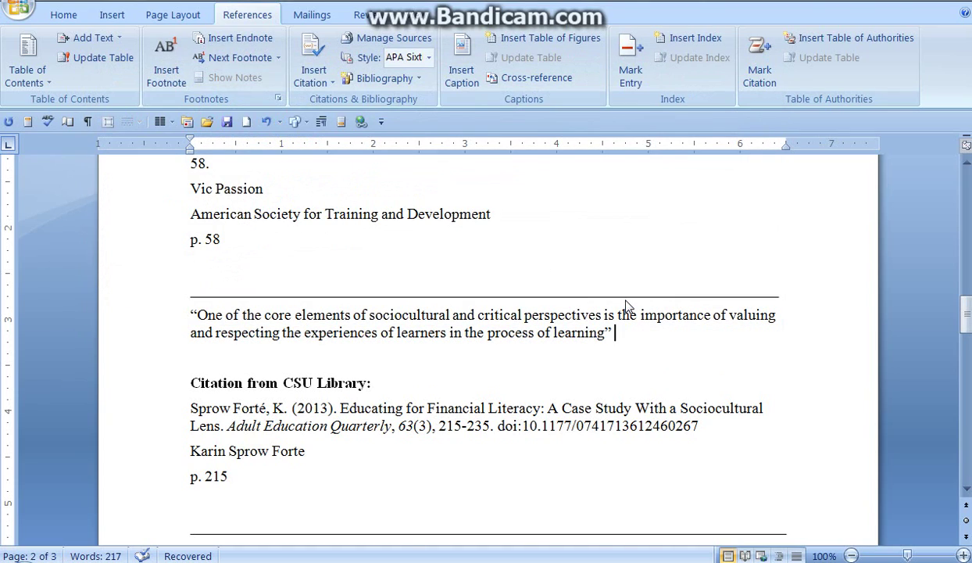
- Add a closing period, convert the citation to static text, and add ', p. 215'
{"action": "type", "text": "."}
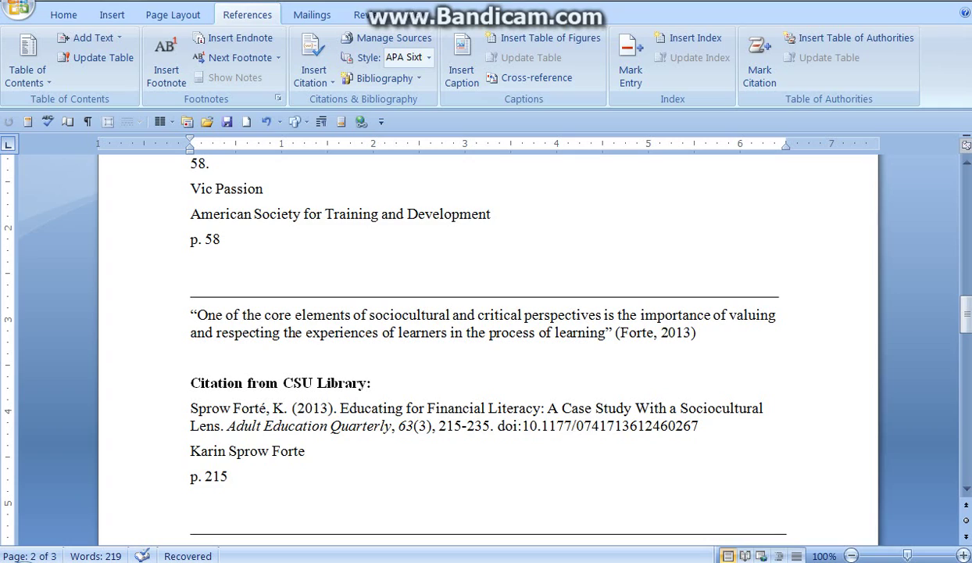
{"action": "left_click", "coordinate": [701, 334]}
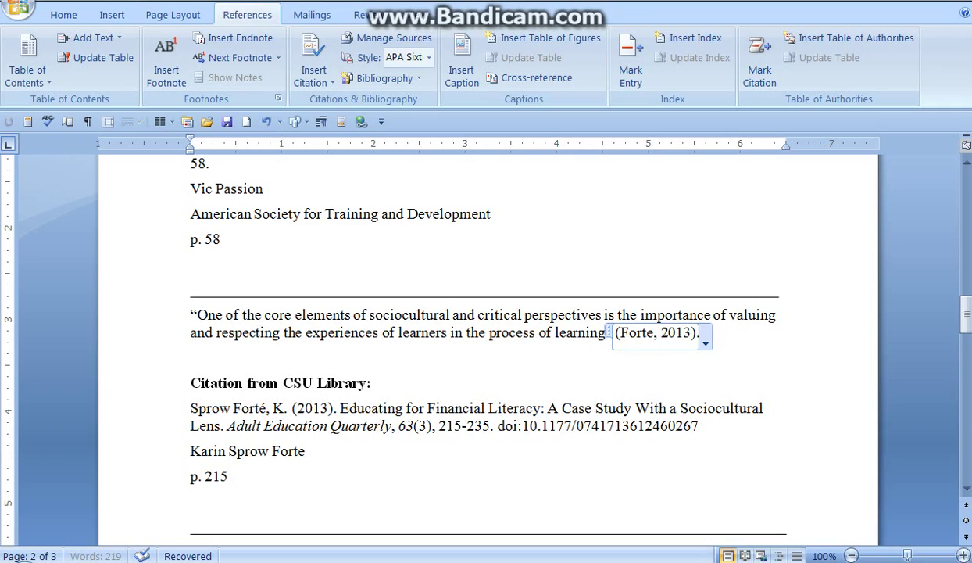
{"action": "left_click", "coordinate": [705, 342]}
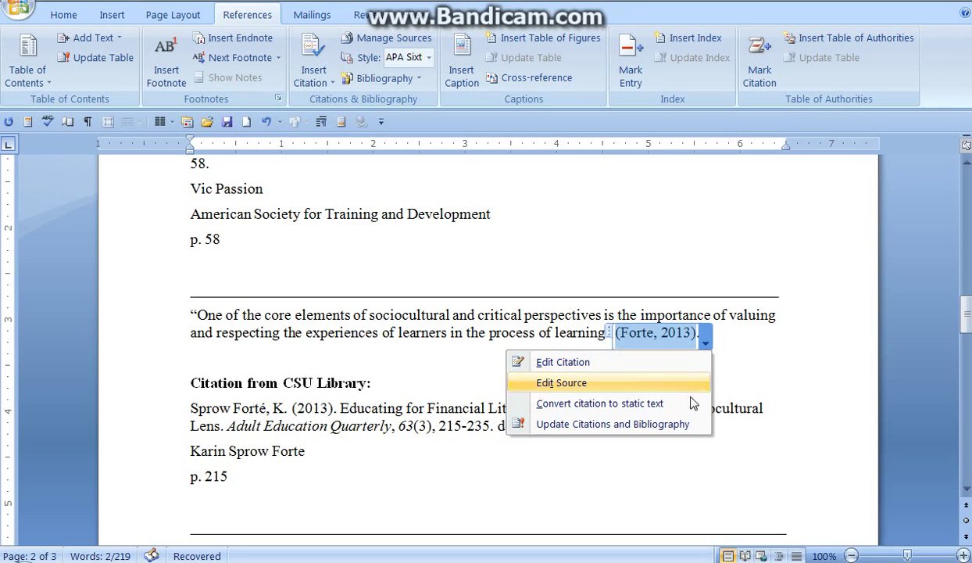
{"action": "left_click", "coordinate": [599, 403]}
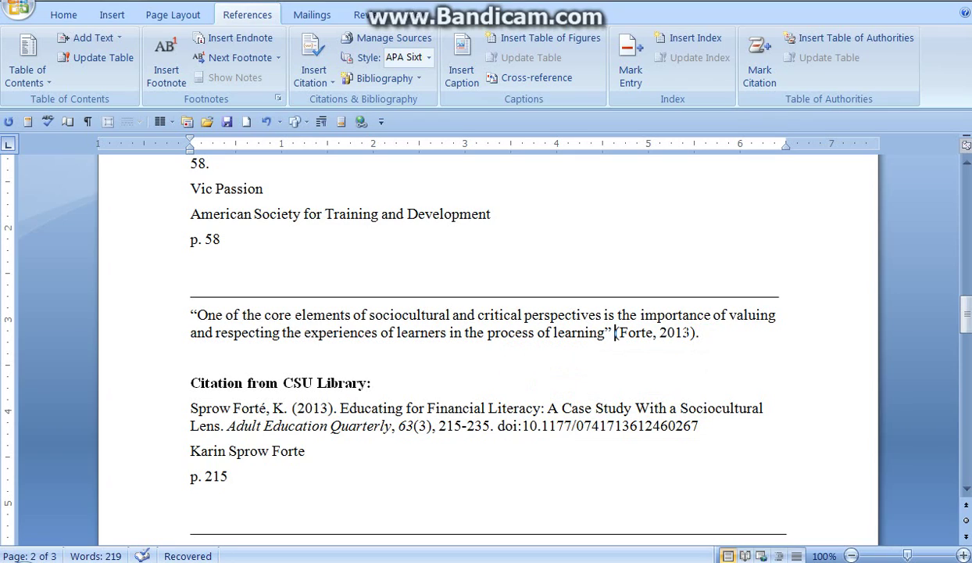
{"action": "type", "text": ", p. "}
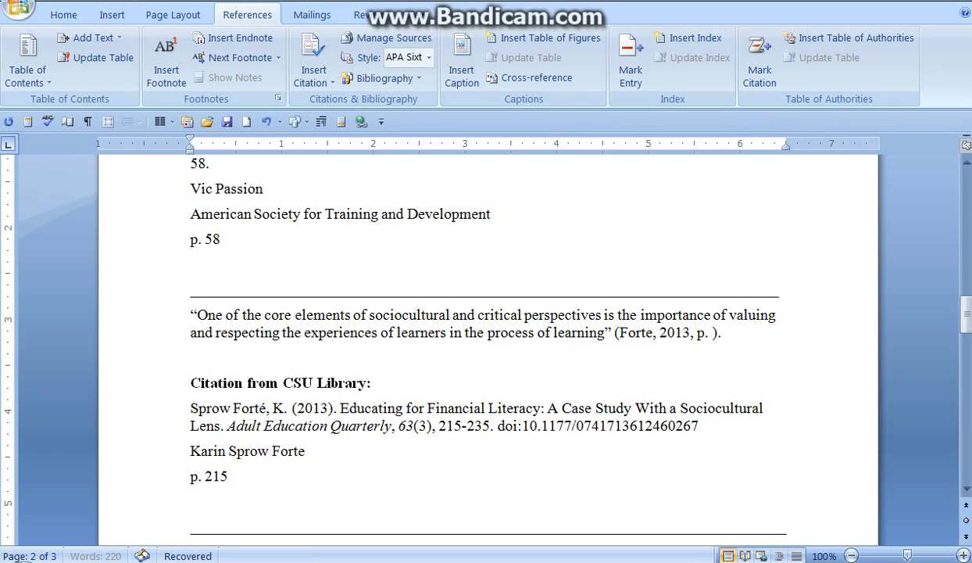
{"action": "type", "text": "215"}
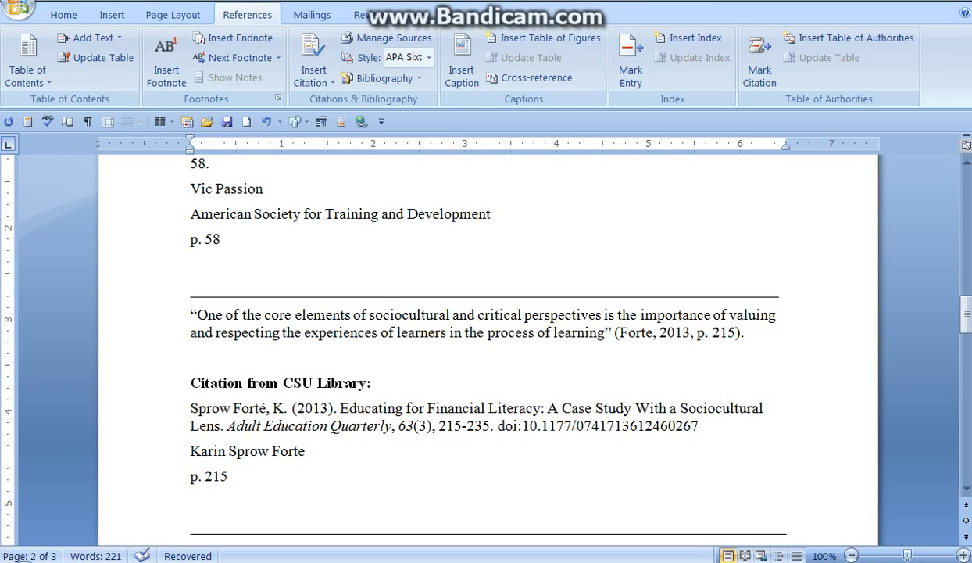
- Confirm the new article appears in the source list, then switch to the browser PDF
{"action": "left_click", "coordinate": [331, 49]}
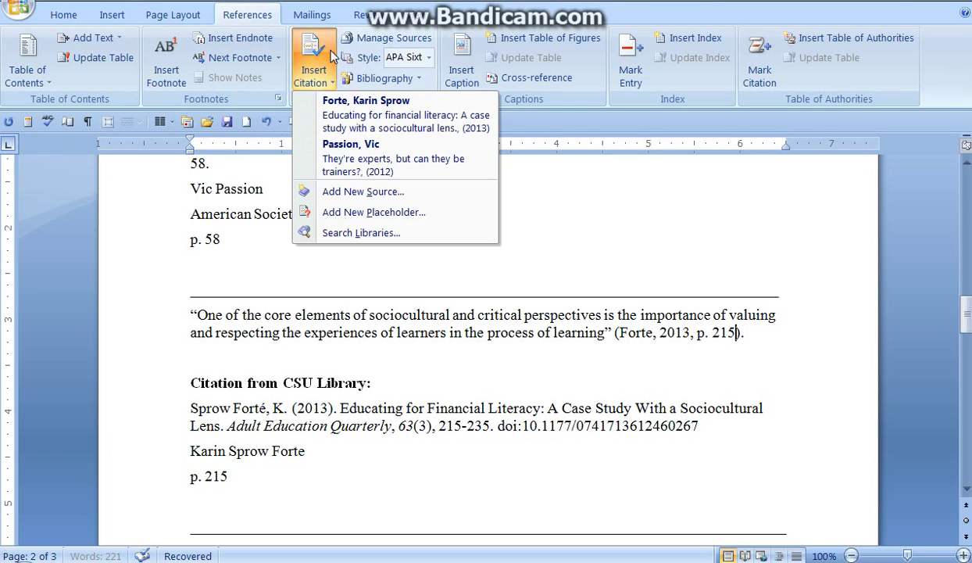
{"action": "left_click", "coordinate": [656, 217]}
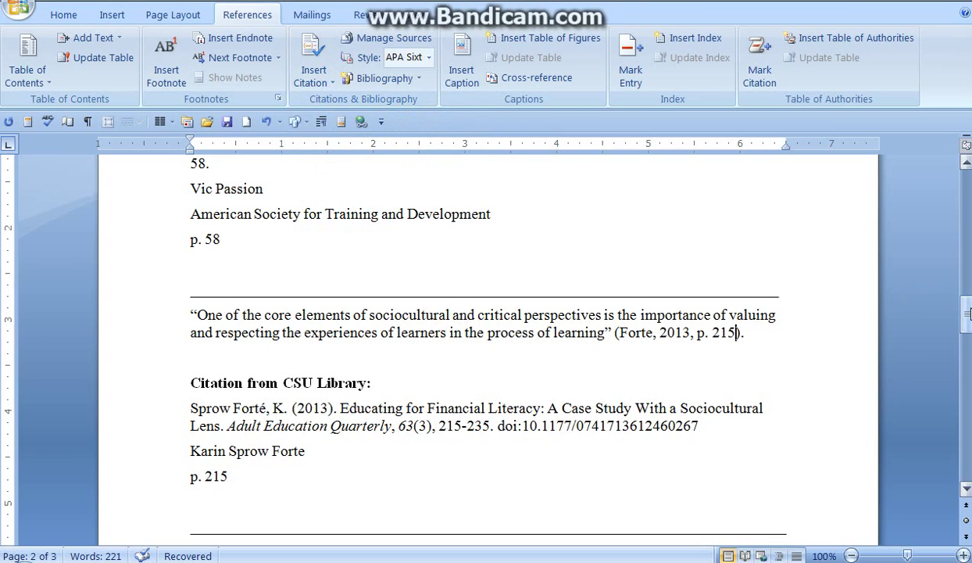
{"action": "left_click_drag", "start_coordinate": [967, 313], "coordinate": [967, 321]}
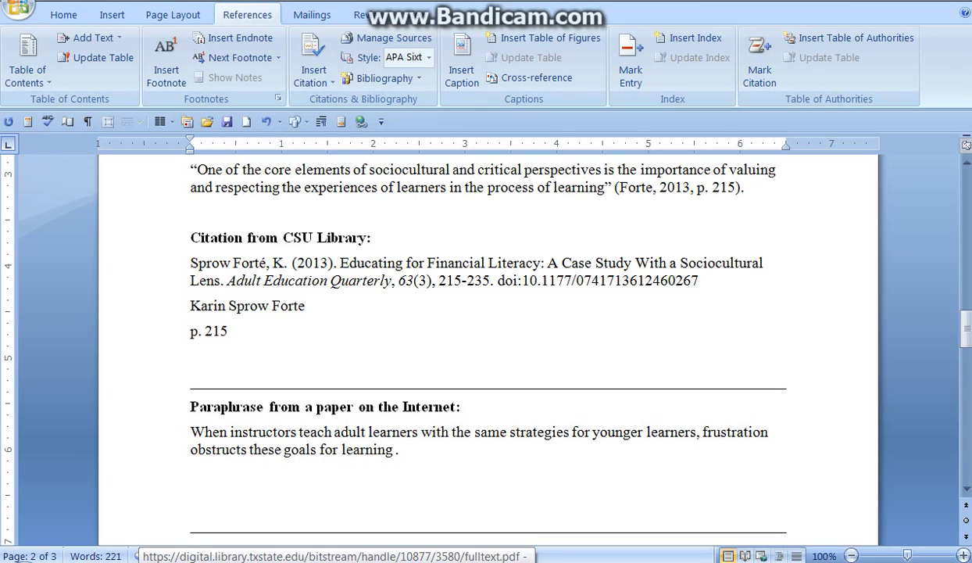
{"action": "key", "text": "alt+Tab"}
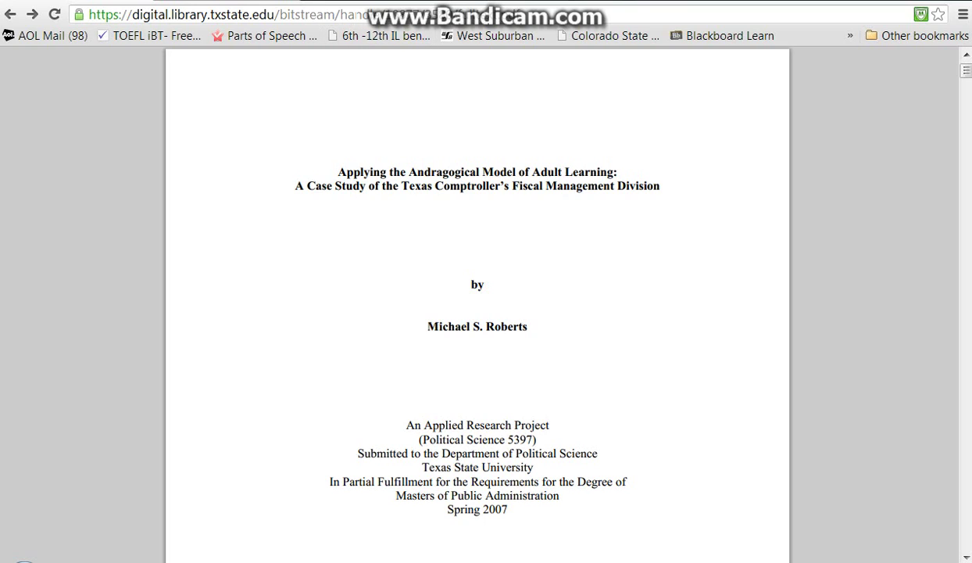
- Copy the thesis PDF's web address in Chrome and return to Word's citation sources
{"action": "left_click", "coordinate": [358, 20]}
{"action": "right_click", "coordinate": [358, 20]}
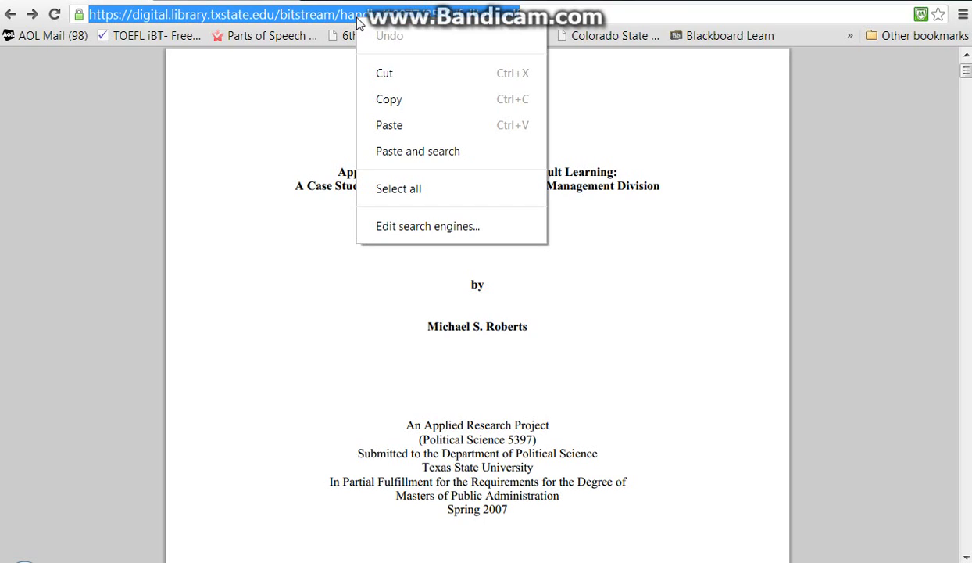
{"action": "left_click", "coordinate": [391, 104]}
{"action": "left_click", "coordinate": [604, 256]}
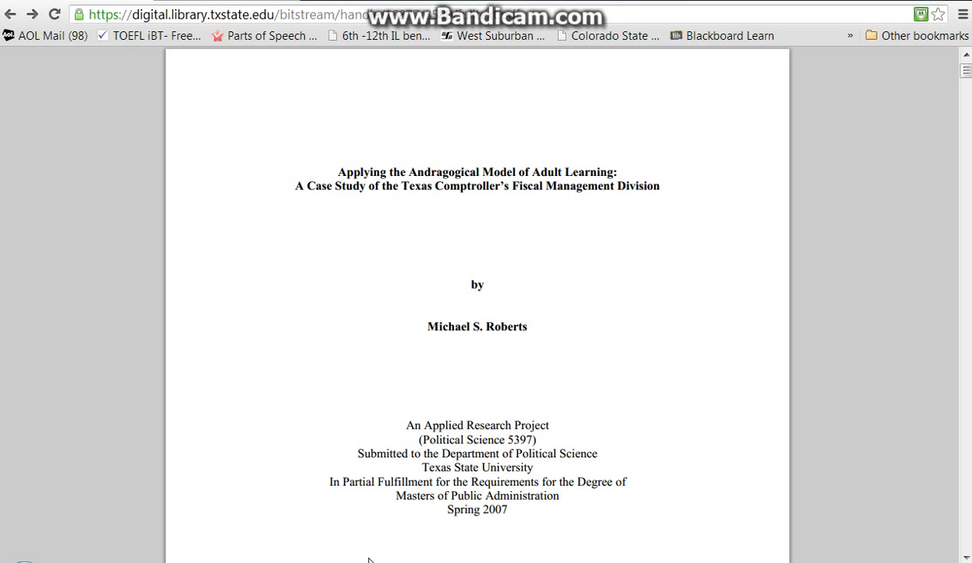
{"action": "key", "text": "alt+Tab"}
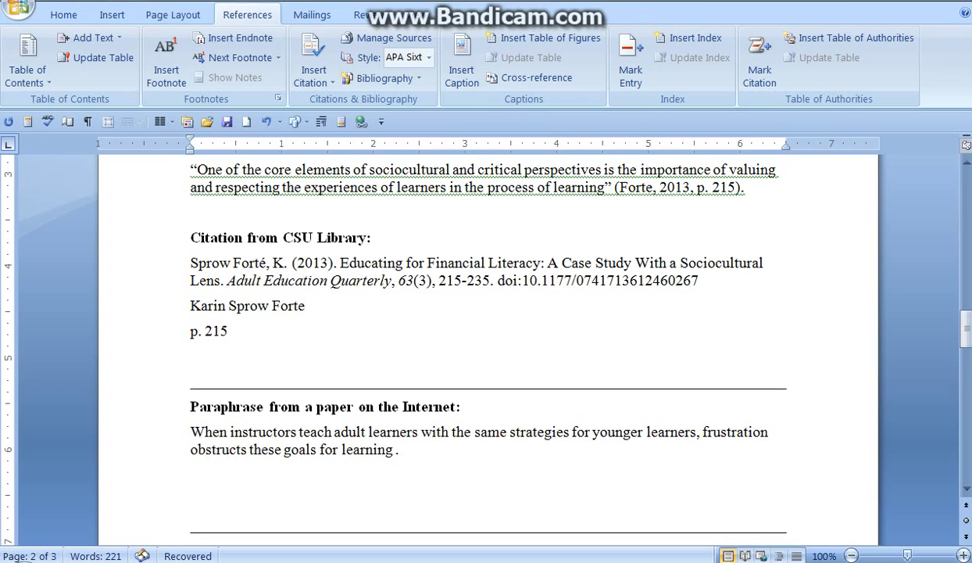
{"action": "left_click", "coordinate": [304, 78]}
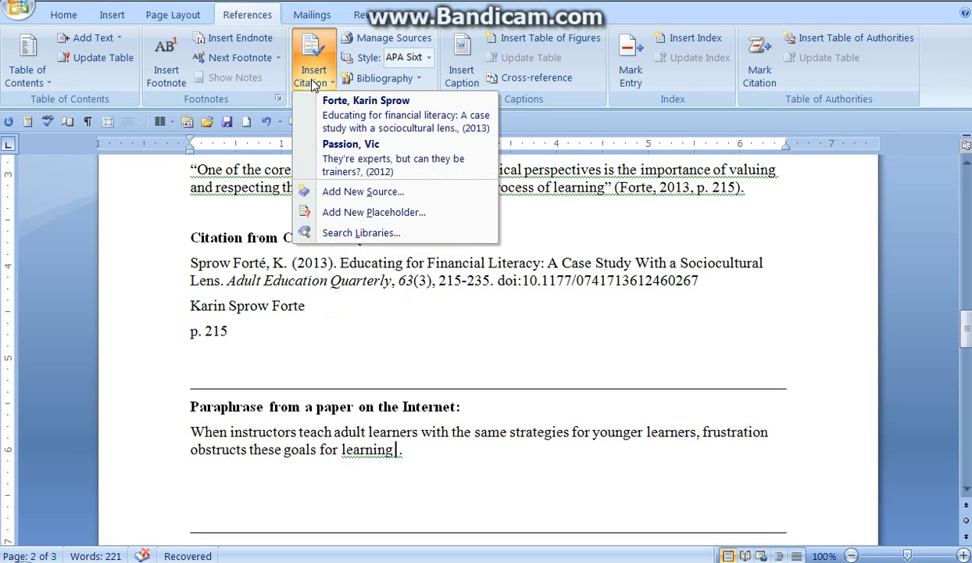
- Create a Document From Web site source with the pasted PDF URL and year 2007
{"action": "left_click", "coordinate": [328, 193]}
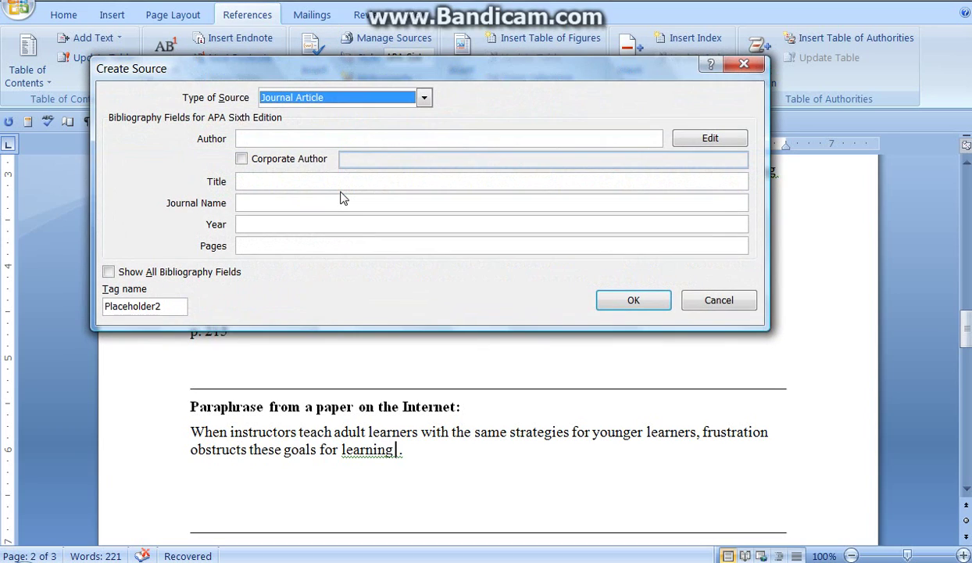
{"action": "left_click", "coordinate": [423, 97]}
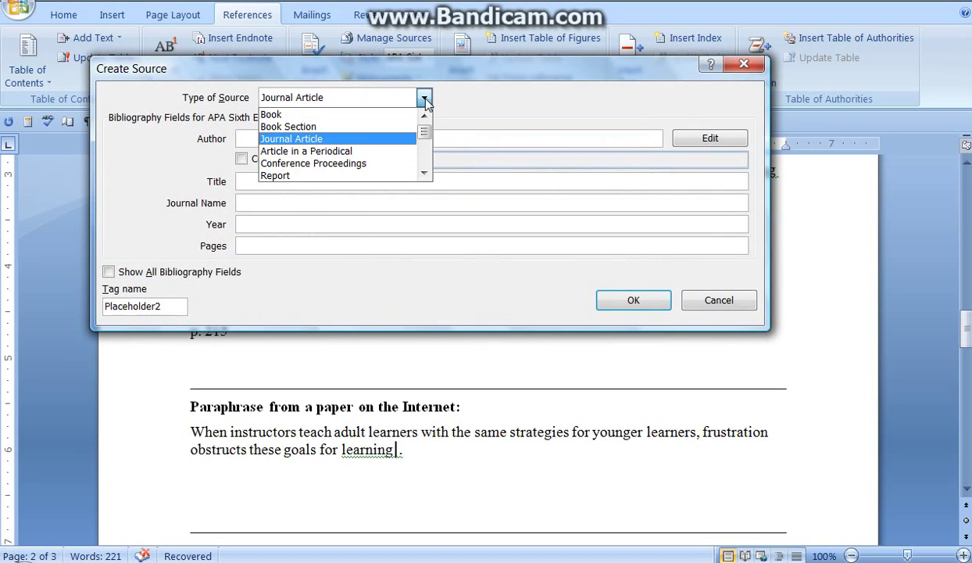
{"action": "left_click", "coordinate": [424, 173]}
{"action": "left_click", "coordinate": [424, 173]}
{"action": "left_click", "coordinate": [424, 173]}
{"action": "left_click", "coordinate": [425, 173]}
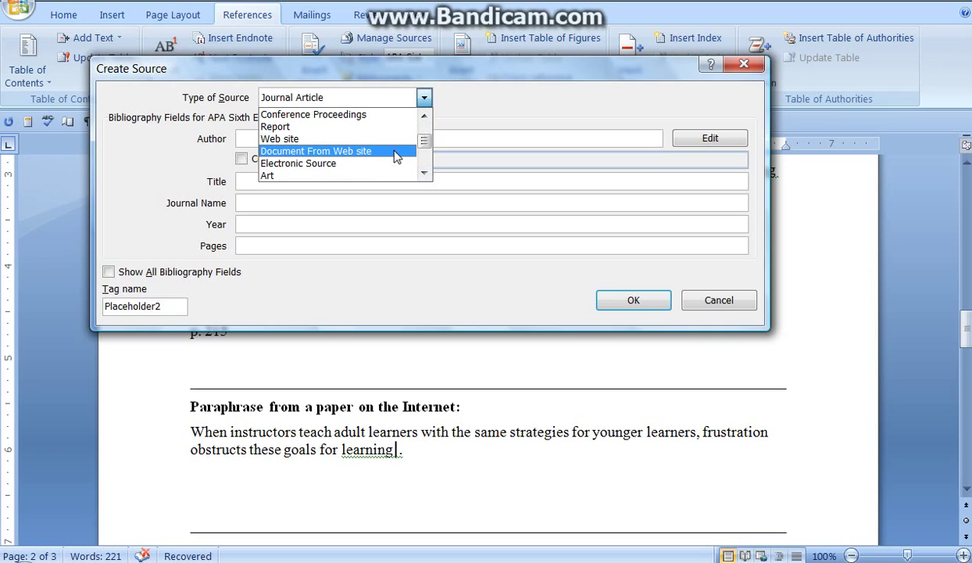
{"action": "left_click", "coordinate": [396, 157]}
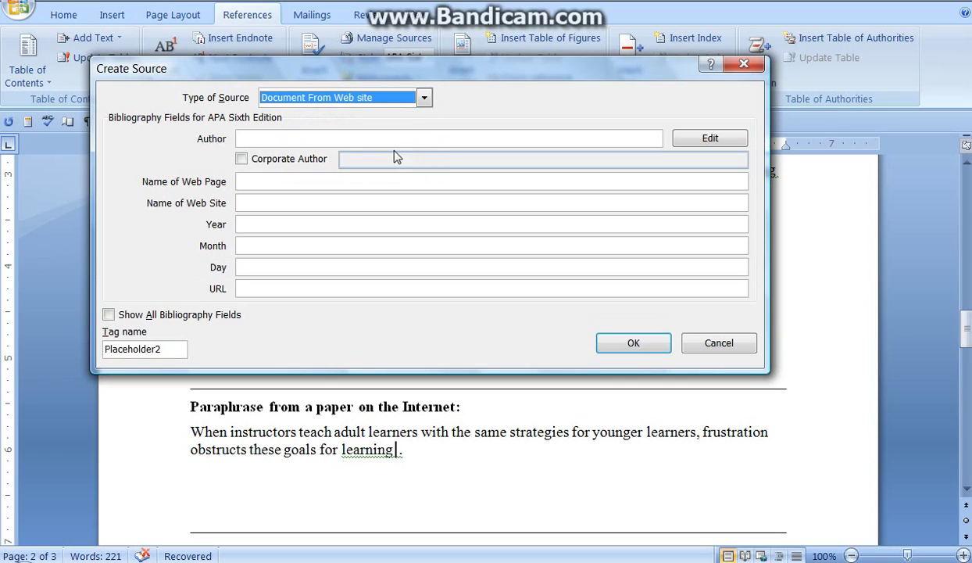
{"action": "left_click", "coordinate": [381, 288]}
{"action": "right_click", "coordinate": [380, 288]}
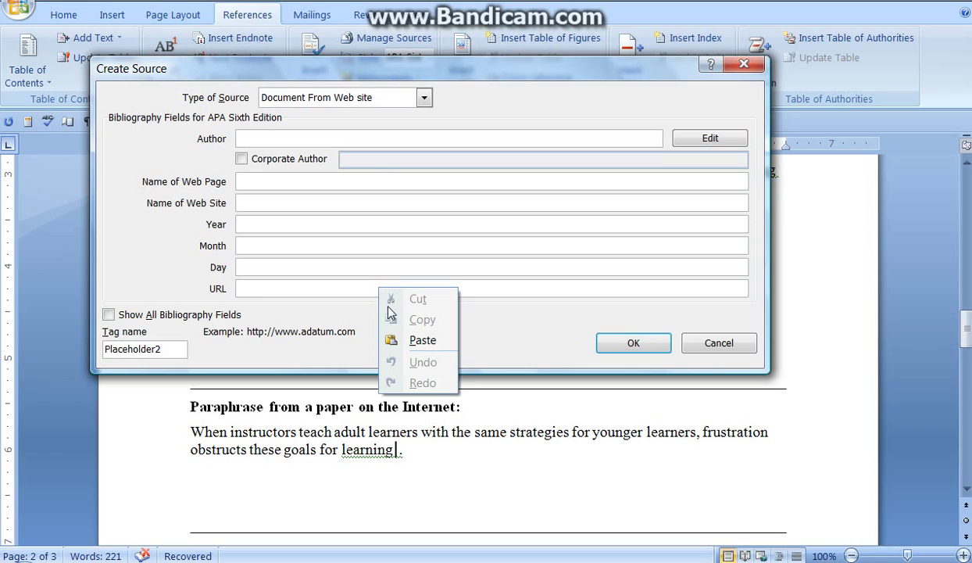
{"action": "left_click", "coordinate": [423, 340]}
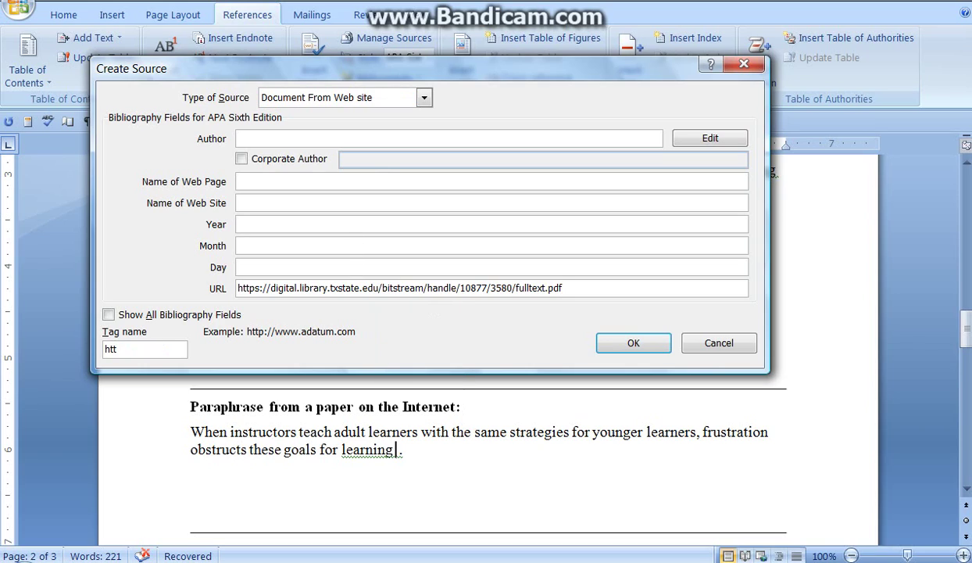
{"action": "left_click", "coordinate": [344, 224]}
{"action": "type", "text": "2007"}
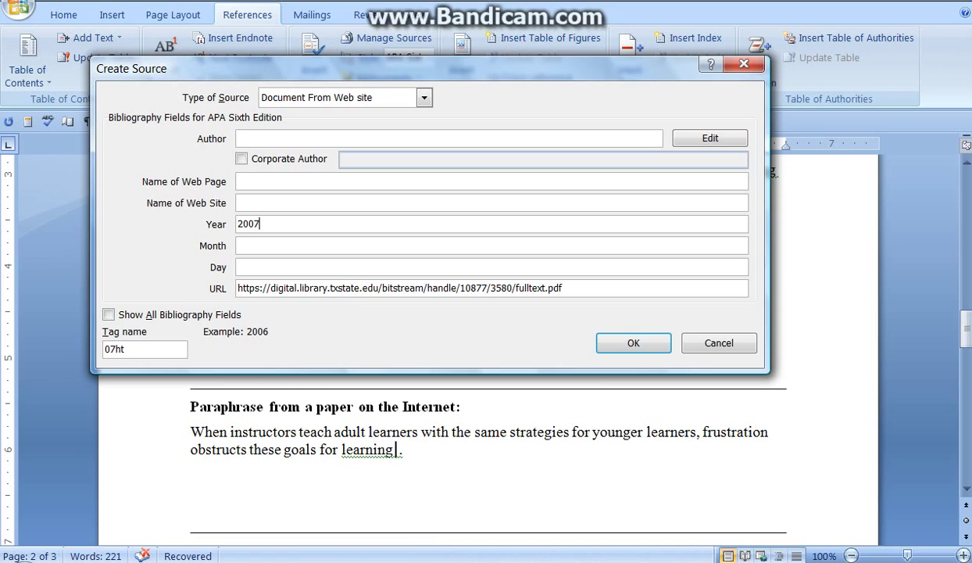
- Copy the first line of the thesis title from the PDF for the web page name
{"action": "left_click", "coordinate": [398, 562]}
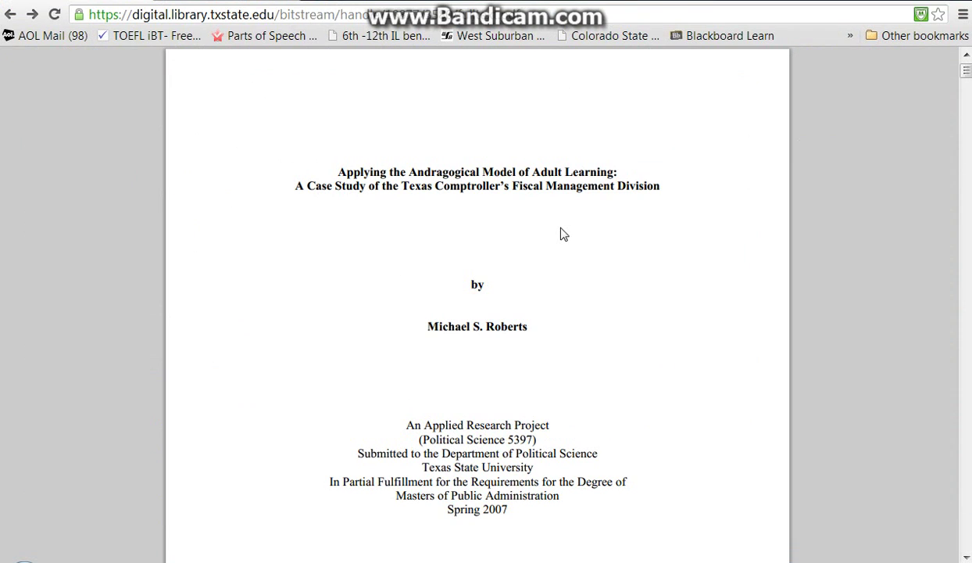
{"action": "triple_click", "coordinate": [541, 172]}
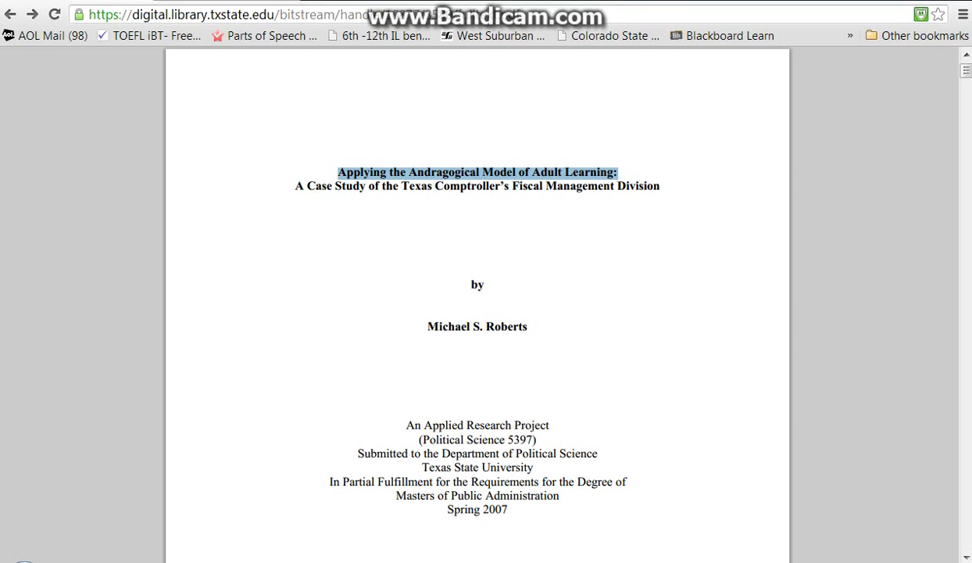
{"action": "right_click", "coordinate": [346, 172]}
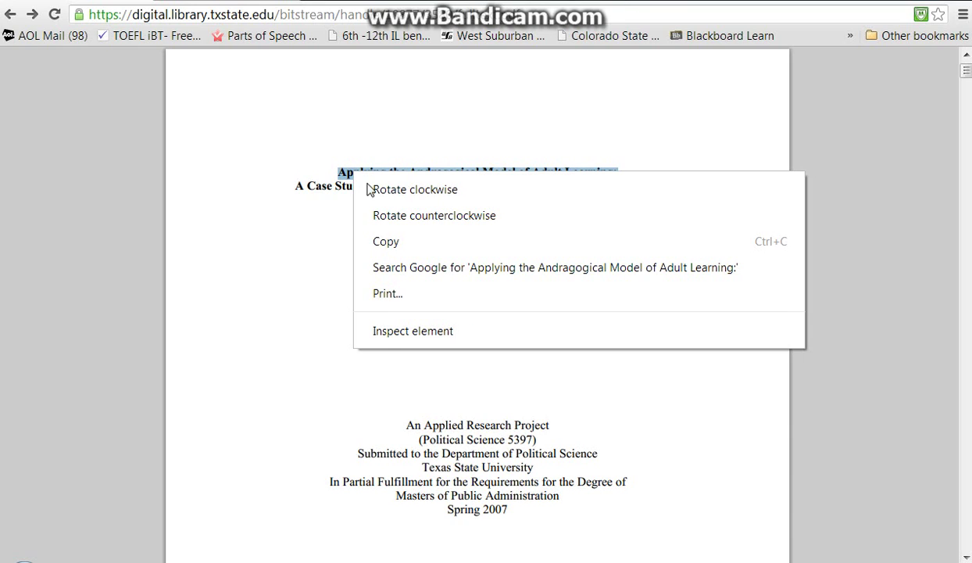
{"action": "left_click", "coordinate": [402, 242]}
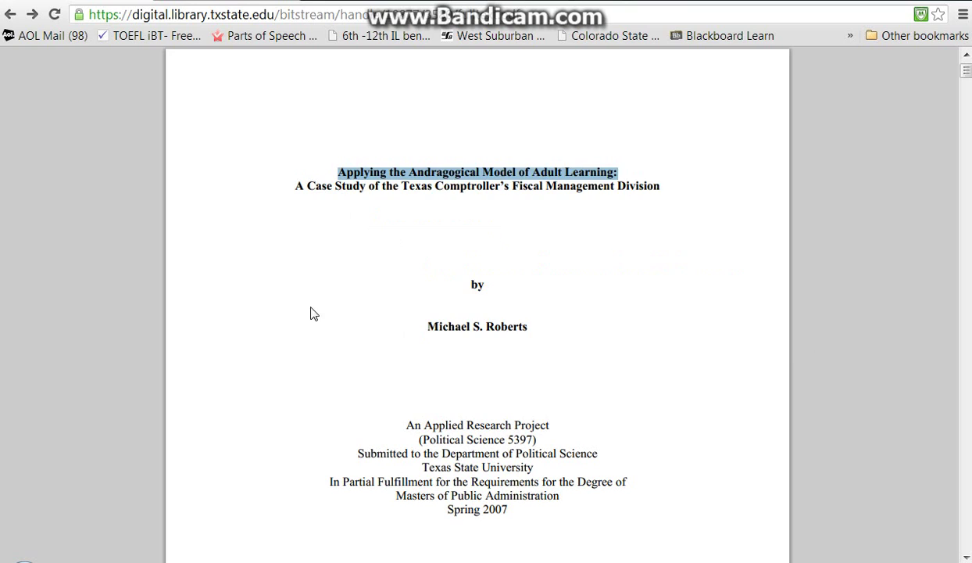
{"action": "key", "text": "alt+Tab"}
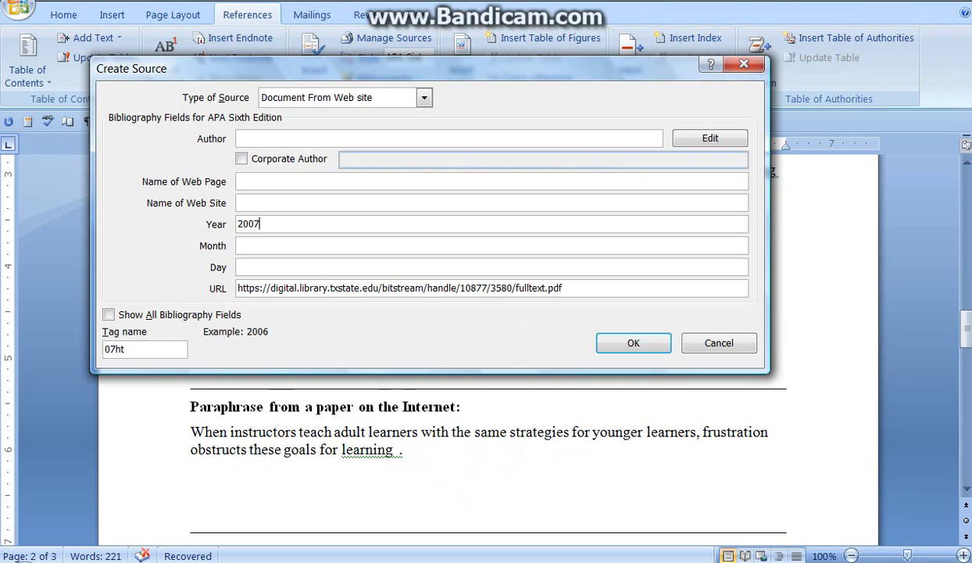
{"action": "left_click", "coordinate": [310, 181]}
- Paste the title as web page name, lowercasing andragogical, model, adult and learning
{"action": "right_click", "coordinate": [310, 181]}
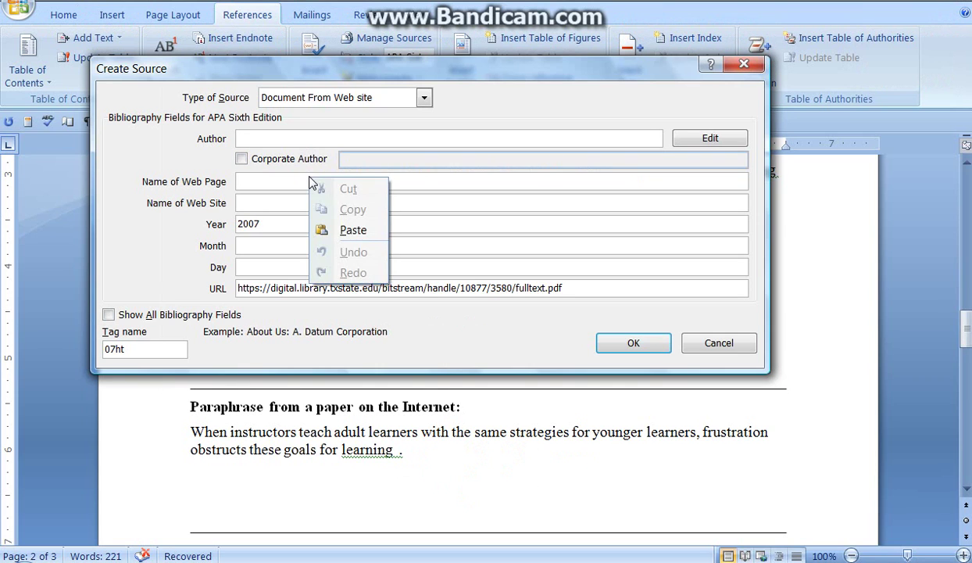
{"action": "left_click", "coordinate": [352, 230]}
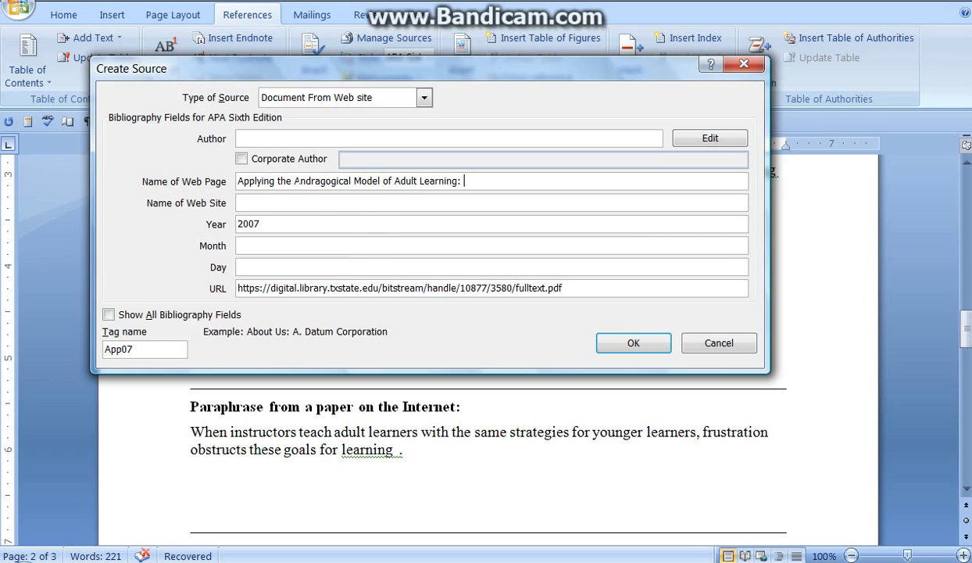
{"action": "left_click", "coordinate": [293, 181]}
{"action": "key", "text": "Delete"}
{"action": "type", "text": "a"}
{"action": "left_click", "coordinate": [351, 180]}
{"action": "key", "text": "Delete"}
{"action": "type", "text": "m"}
{"action": "key", "text": "Delete"}
{"action": "type", "text": "a"}
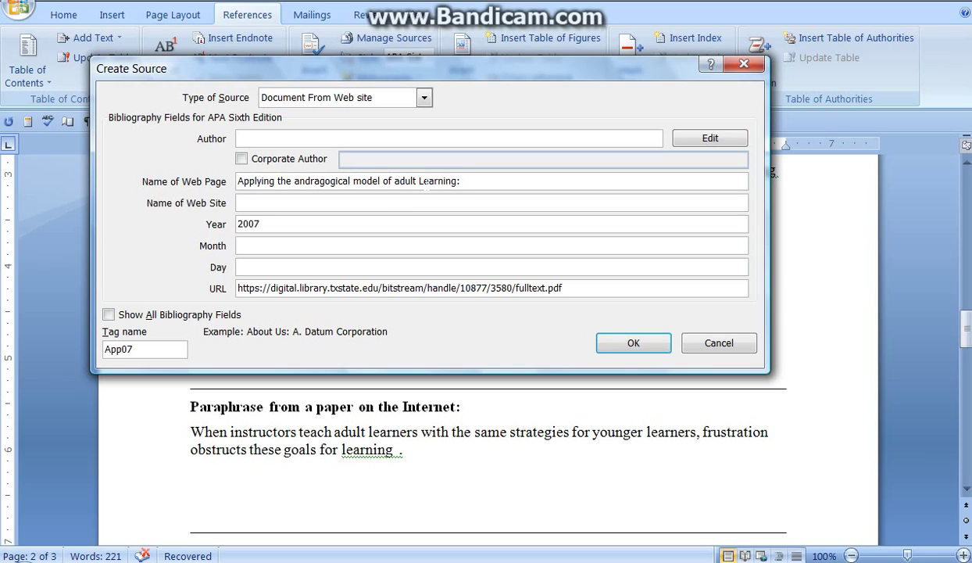
{"action": "left_click", "coordinate": [419, 181]}
{"action": "key", "text": "Delete"}
{"action": "type", "text": "l"}
- Copy the title's second line from the PDF and append it to the web page name
{"action": "key", "text": "alt+Tab"}
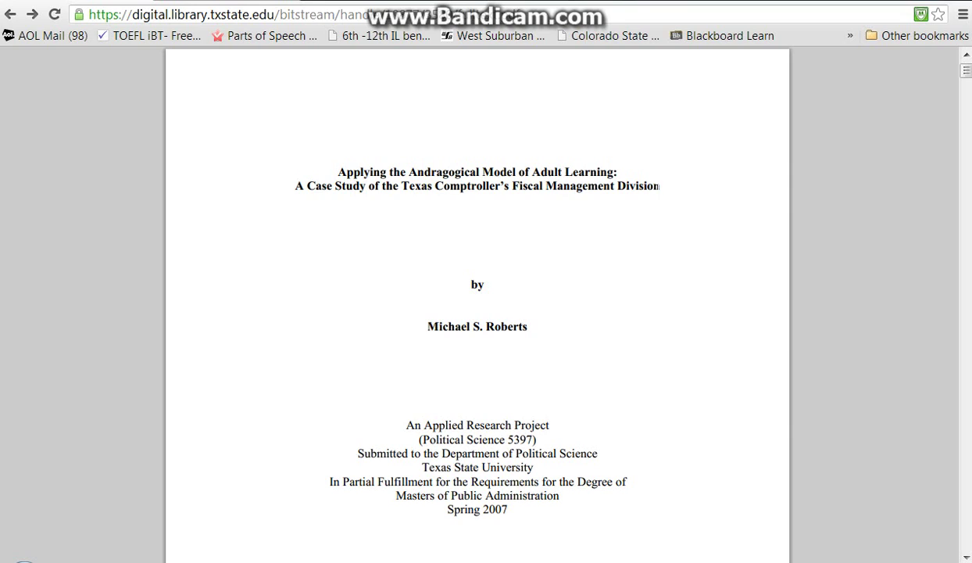
{"action": "left_click_drag", "start_coordinate": [661, 186], "coordinate": [294, 186]}
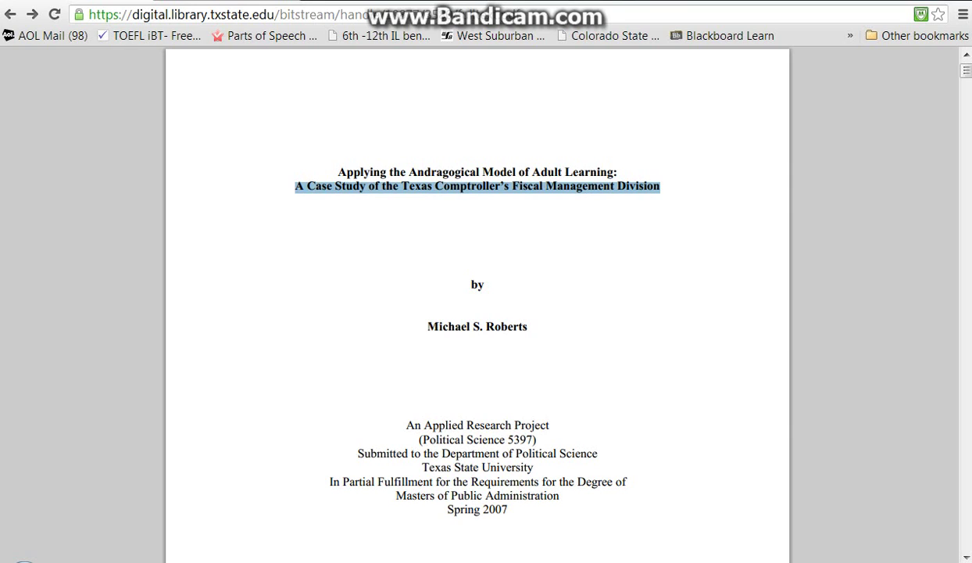
{"action": "right_click", "coordinate": [308, 187]}
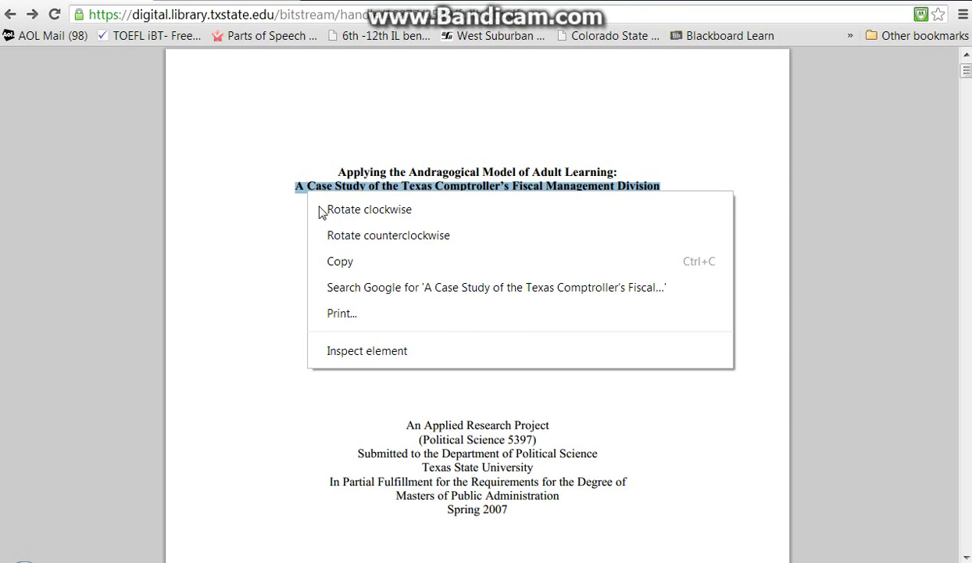
{"action": "left_click", "coordinate": [344, 263]}
{"action": "left_click", "coordinate": [345, 265]}
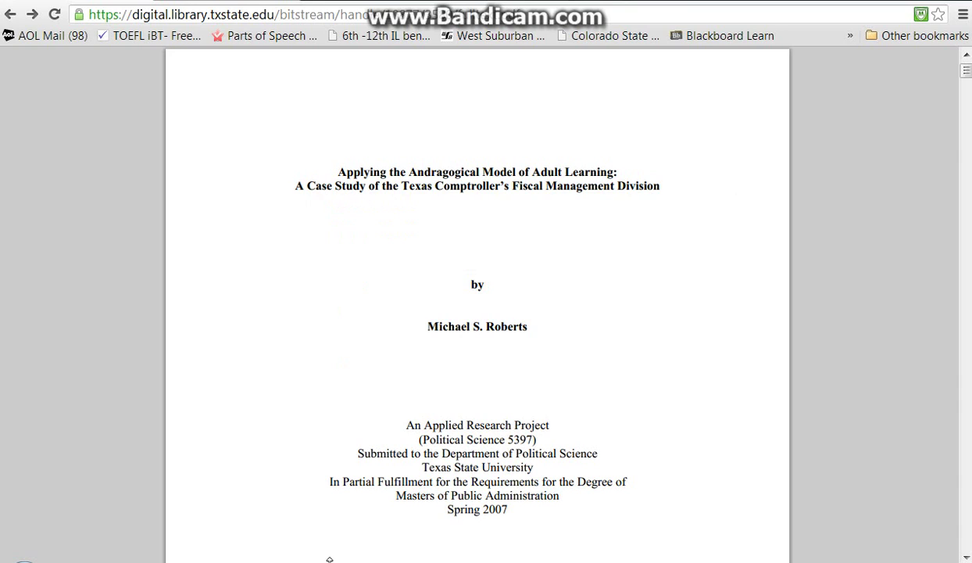
{"action": "key", "text": "alt+Tab"}
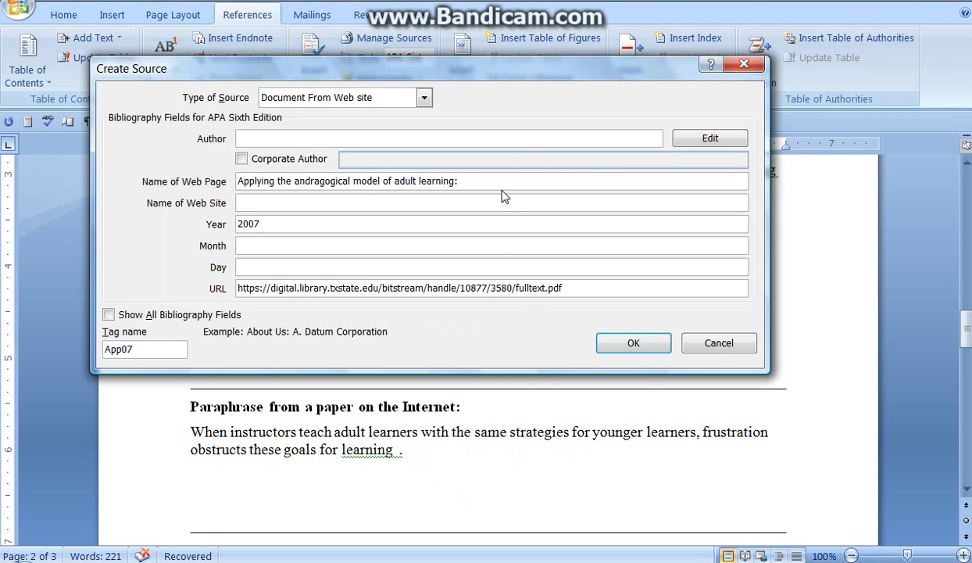
{"action": "right_click", "coordinate": [465, 180]}
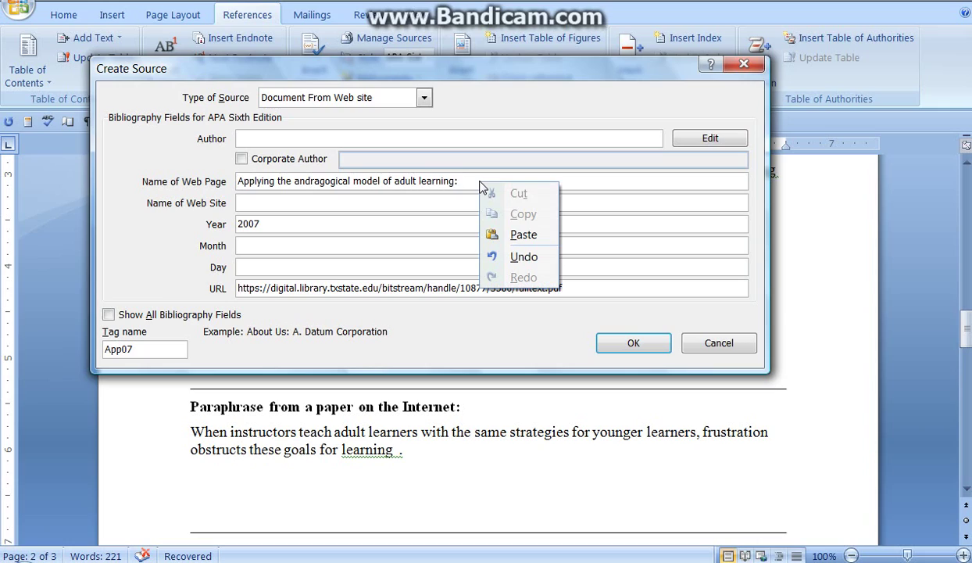
{"action": "left_click", "coordinate": [512, 232]}
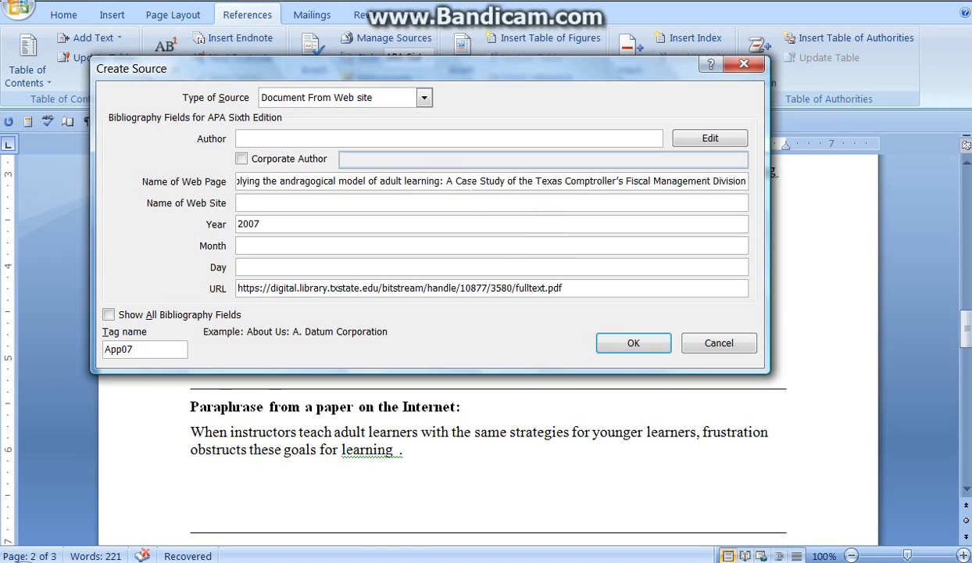
- Lowercase case, study, comptroller's, fiscal, management and division, then return to the PDF for the author
{"action": "key", "text": "BackSpace"}
{"action": "type", "text": "c"}
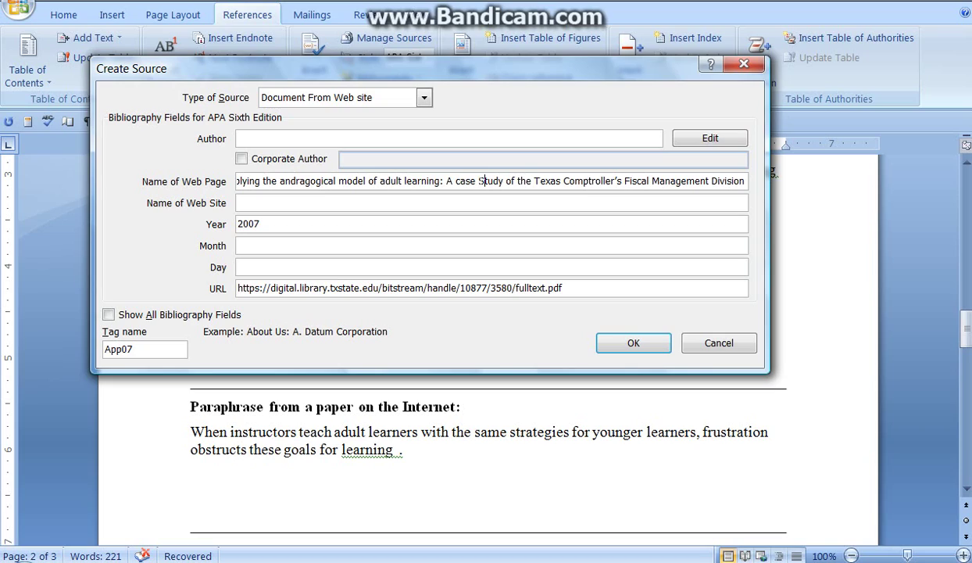
{"action": "key", "text": "BackSpace"}
{"action": "type", "text": "s"}
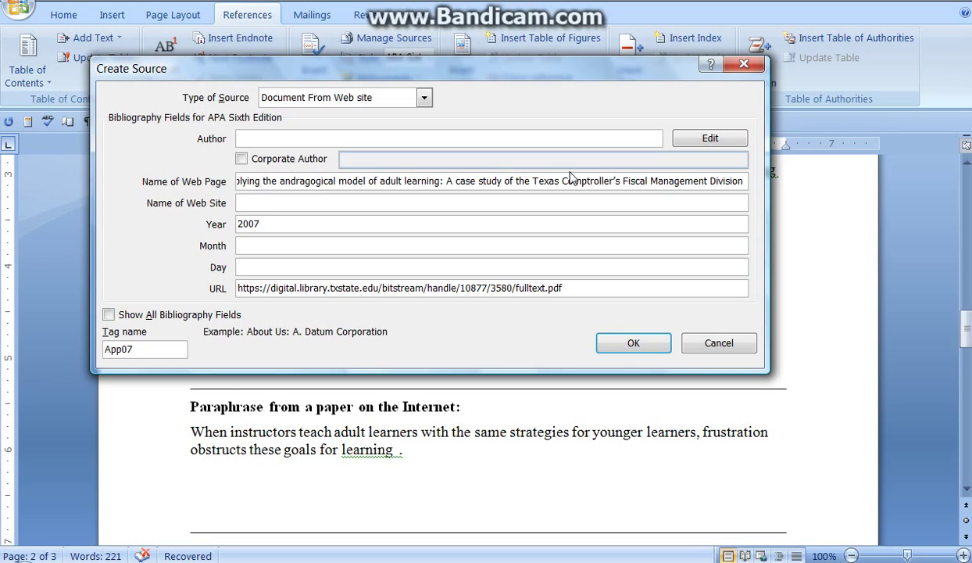
{"action": "key", "text": "BackSpace"}
{"action": "type", "text": "c"}
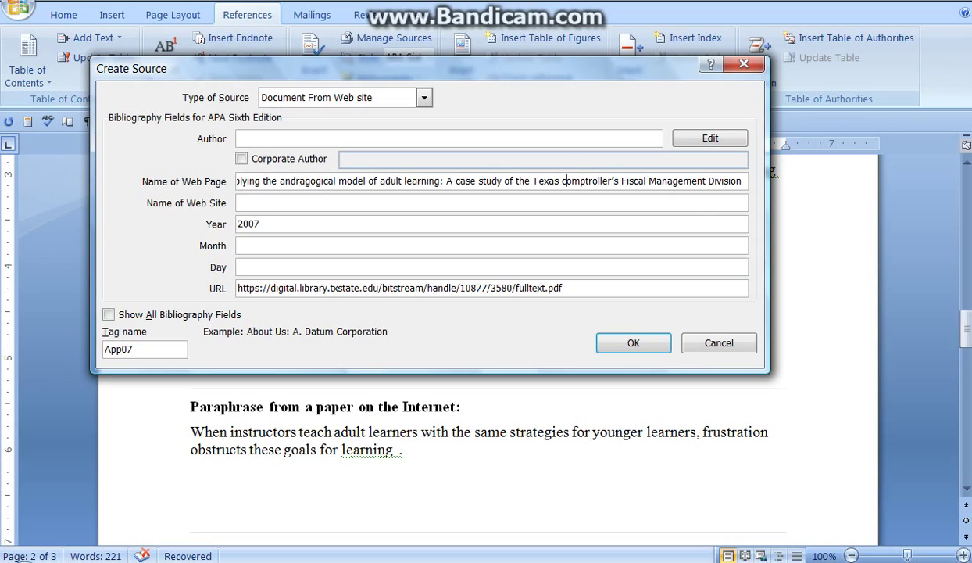
{"action": "key", "text": "BackSpace"}
{"action": "type", "text": "f"}
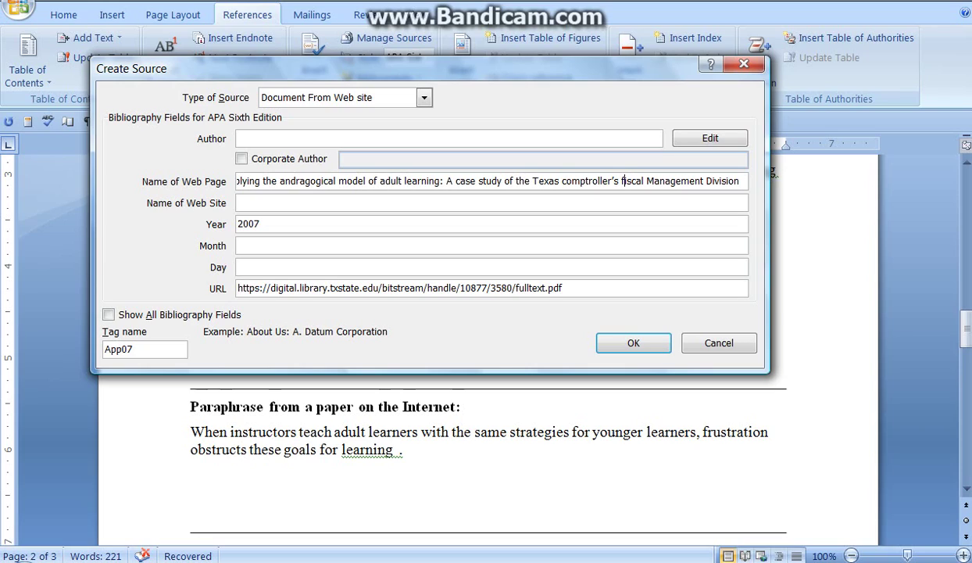
{"action": "left_click", "coordinate": [655, 180]}
{"action": "key", "text": "BackSpace"}
{"action": "type", "text": "m"}
{"action": "left_click", "coordinate": [723, 181]}
{"action": "key", "text": "BackSpace"}
{"action": "type", "text": "d"}
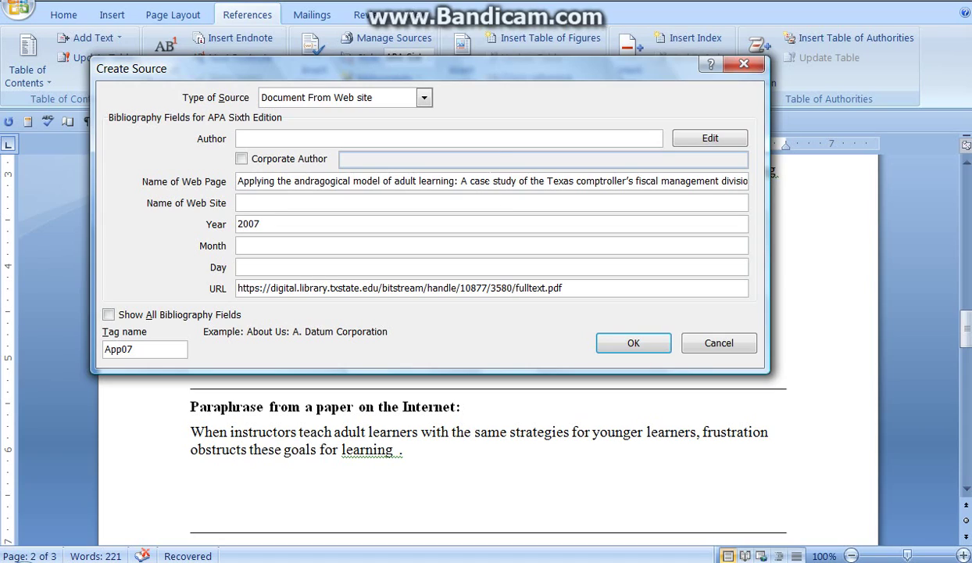
{"action": "left_click", "coordinate": [450, 139]}
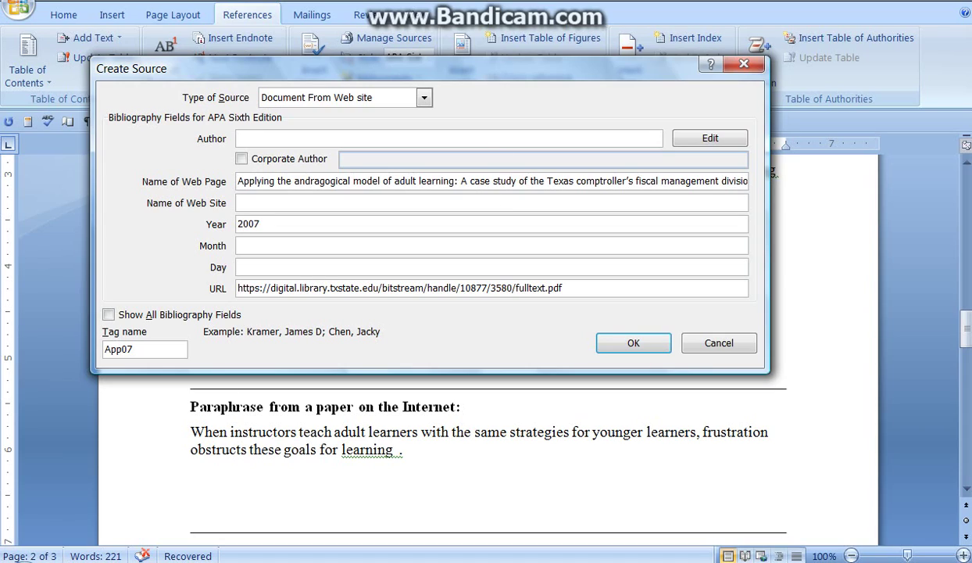
{"action": "key", "text": "alt+Tab"}
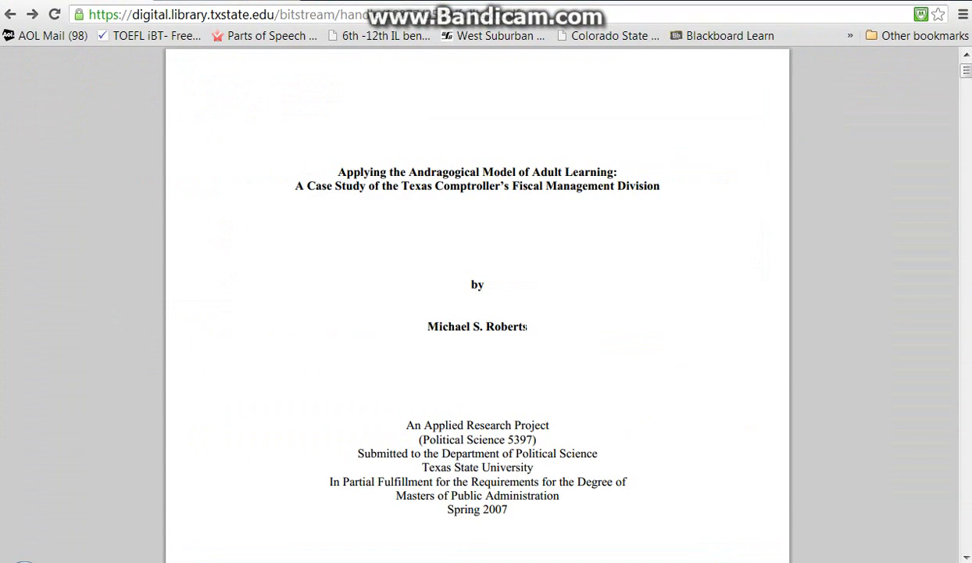
- Copy the thesis author's name from the PDF title page into the web source's Author field
{"action": "left_click_drag", "start_coordinate": [528, 326], "coordinate": [424, 327]}
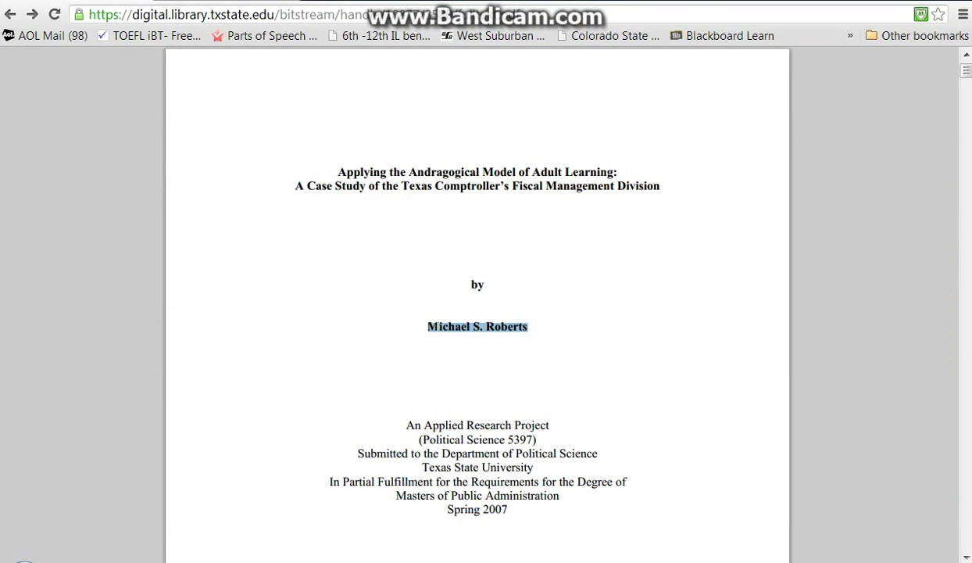
{"action": "right_click", "coordinate": [439, 328]}
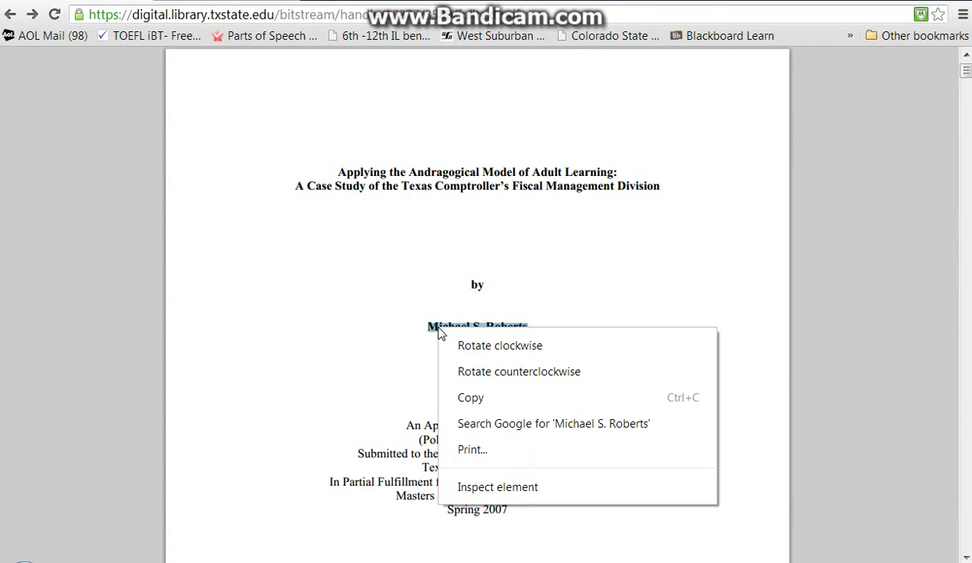
{"action": "left_click", "coordinate": [478, 400]}
{"action": "key", "text": "alt+Tab"}
{"action": "left_click", "coordinate": [232, 134]}
{"action": "right_click", "coordinate": [516, 141]}
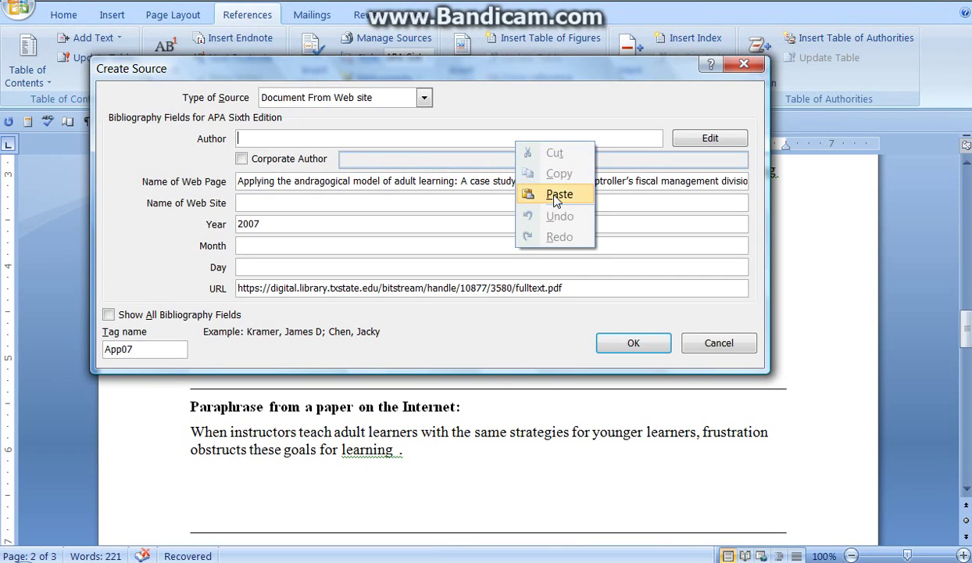
{"action": "left_click", "coordinate": [556, 194]}
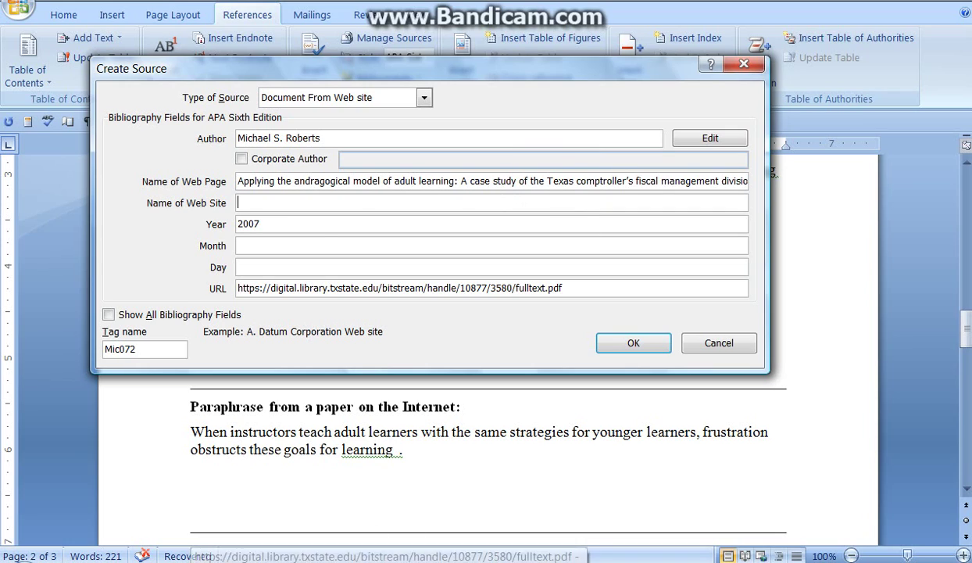
{"action": "left_click", "coordinate": [407, 540]}
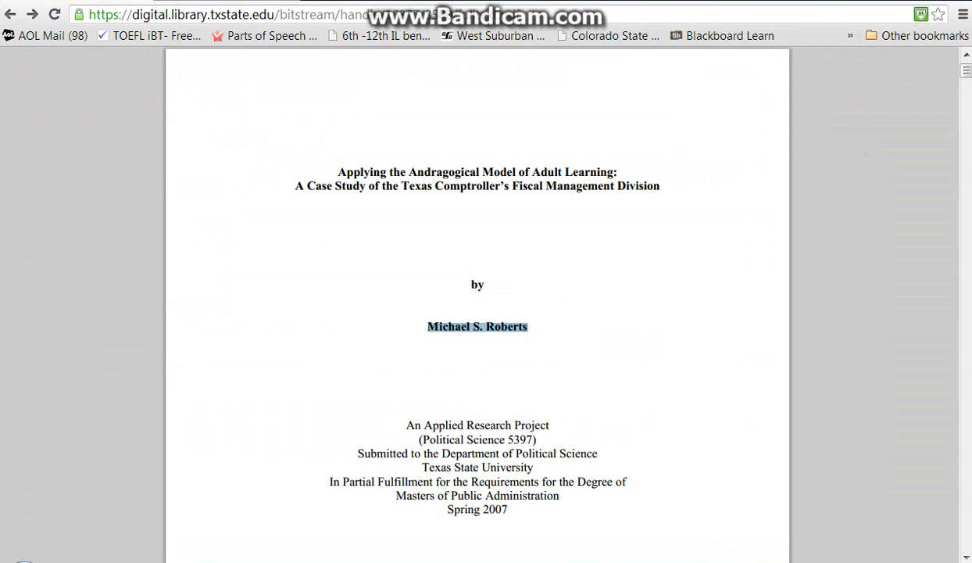
- Load the digital.library.txstate.edu home page, then start entering 'Texas' as the web site name
{"action": "left_click", "coordinate": [534, 98]}
{"action": "left_click", "coordinate": [516, 14]}
{"action": "left_click", "coordinate": [519, 14]}
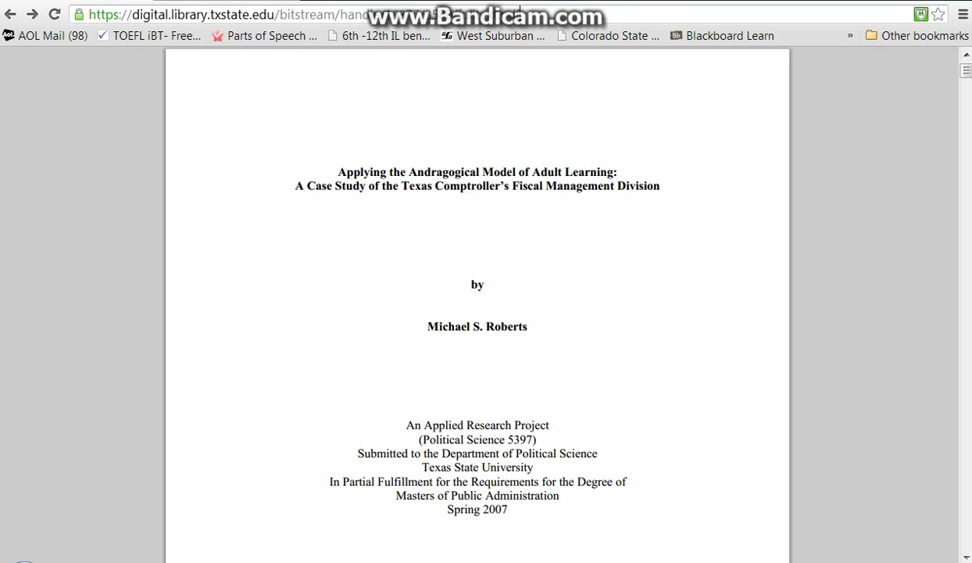
{"action": "key", "text": "BackSpace"}
{"action": "key", "text": "BackSpace"}
{"action": "key", "text": "BackSpace"}
{"action": "key", "text": "BackSpace"}
{"action": "key", "text": "BackSpace"}
{"action": "key", "text": "BackSpace"}
{"action": "key", "text": "BackSpace"}
{"action": "key", "text": "BackSpace"}
{"action": "key", "text": "BackSpace"}
{"action": "key", "text": "BackSpace"}
{"action": "key", "text": "BackSpace"}
{"action": "key", "text": "BackSpace"}
{"action": "key", "text": "BackSpace"}
{"action": "key", "text": "BackSpace"}
{"action": "key", "text": "BackSpace"}
{"action": "key", "text": "BackSpace"}
{"action": "key", "text": "BackSpace"}
{"action": "key", "text": "BackSpace"}
{"action": "key", "text": "BackSpace"}
{"action": "key", "text": "BackSpace"}
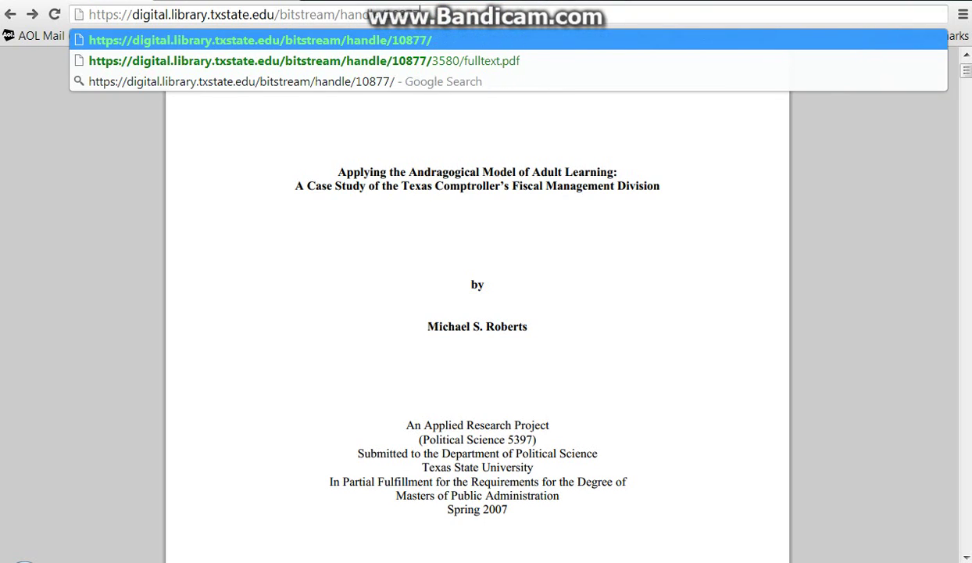
{"action": "key", "text": "BackSpace"}
{"action": "key", "text": "BackSpace"}
{"action": "key", "text": "BackSpace"}
{"action": "key", "text": "BackSpace"}
{"action": "key", "text": "BackSpace"}
{"action": "key", "text": "BackSpace"}
{"action": "key", "text": "BackSpace"}
{"action": "key", "text": "BackSpace"}
{"action": "key", "text": "BackSpace"}
{"action": "key", "text": "BackSpace"}
{"action": "key", "text": "BackSpace"}
{"action": "key", "text": "BackSpace"}
{"action": "key", "text": "BackSpace"}
{"action": "key", "text": "BackSpace"}
{"action": "key", "text": "BackSpace"}
{"action": "key", "text": "BackSpace"}
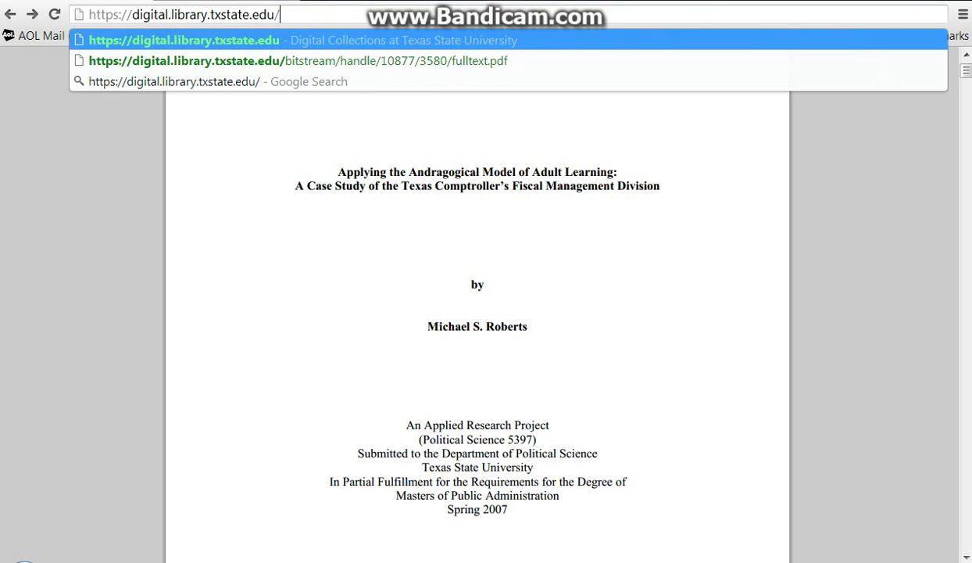
{"action": "key", "text": "Return"}
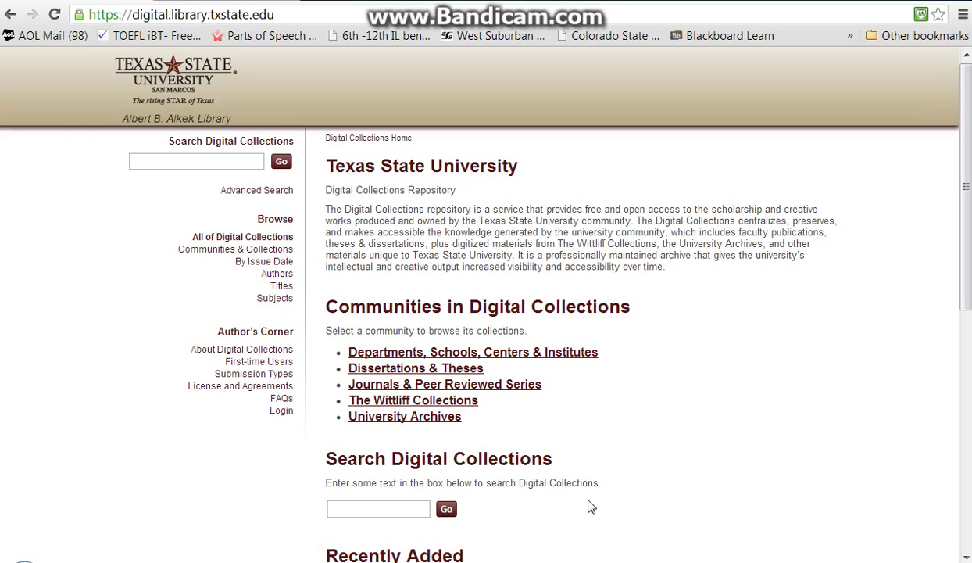
{"action": "key", "text": "alt+Tab"}
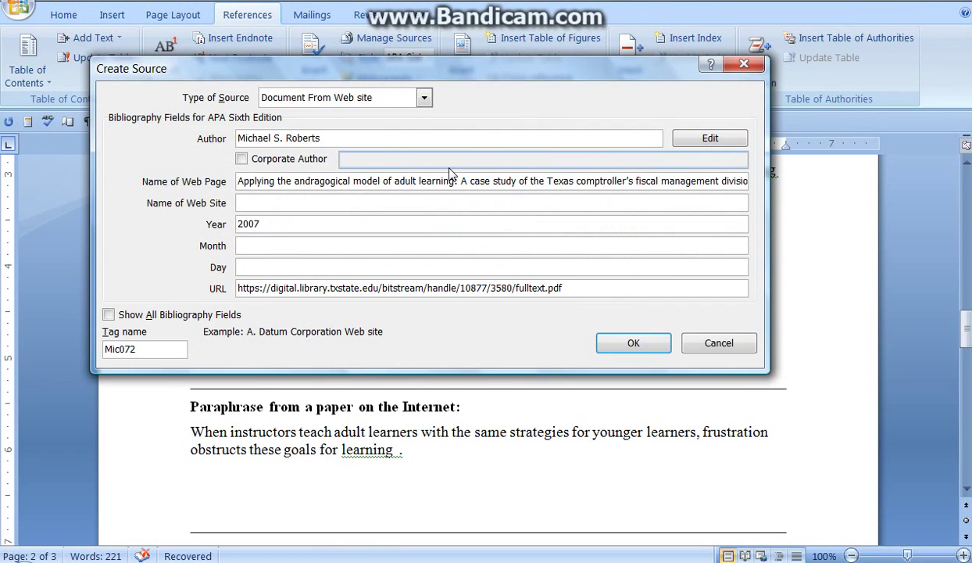
{"action": "type", "text": "Texas"}
- Complete the site name 'Texas State University', save the source, and ignore the grammar flag
{"action": "type", "text": "State University"}
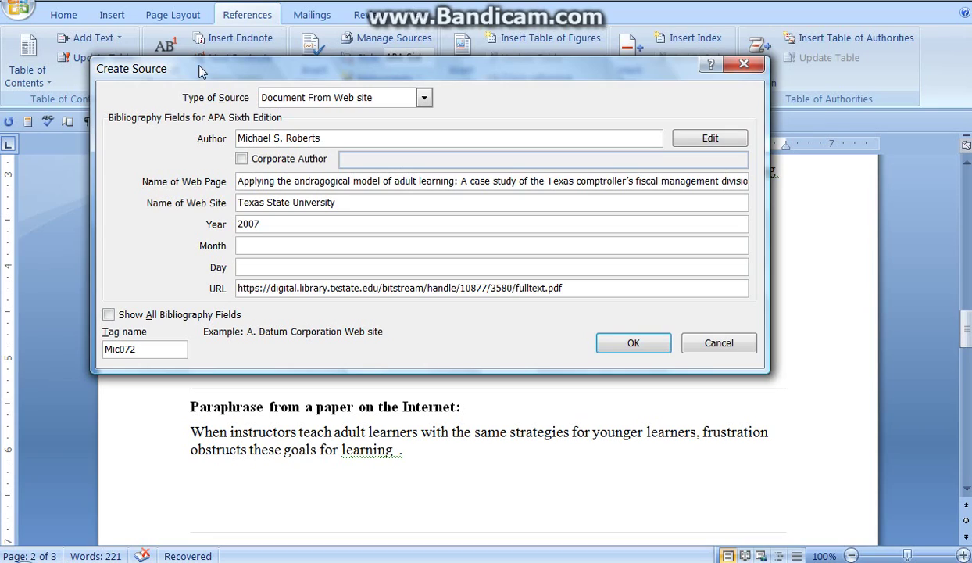
{"action": "left_click", "coordinate": [636, 343]}
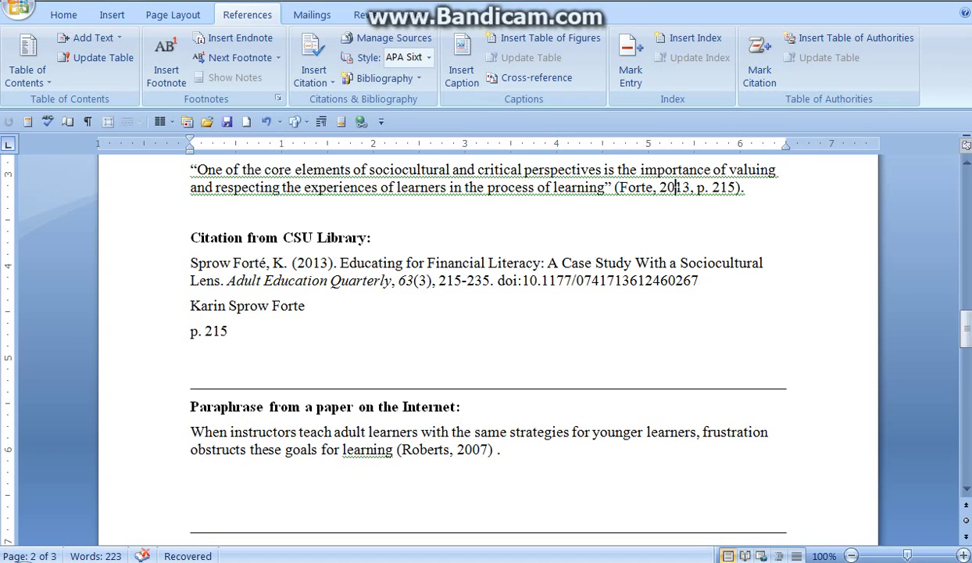
{"action": "right_click", "coordinate": [691, 194]}
{"action": "left_click", "coordinate": [722, 227]}
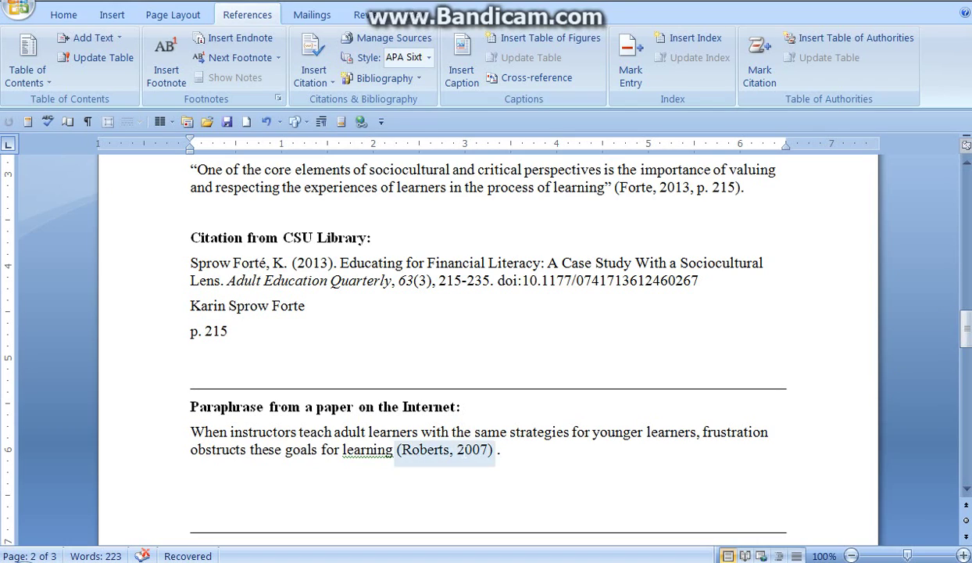
{"action": "left_click_drag", "start_coordinate": [967, 323], "coordinate": [969, 399]}
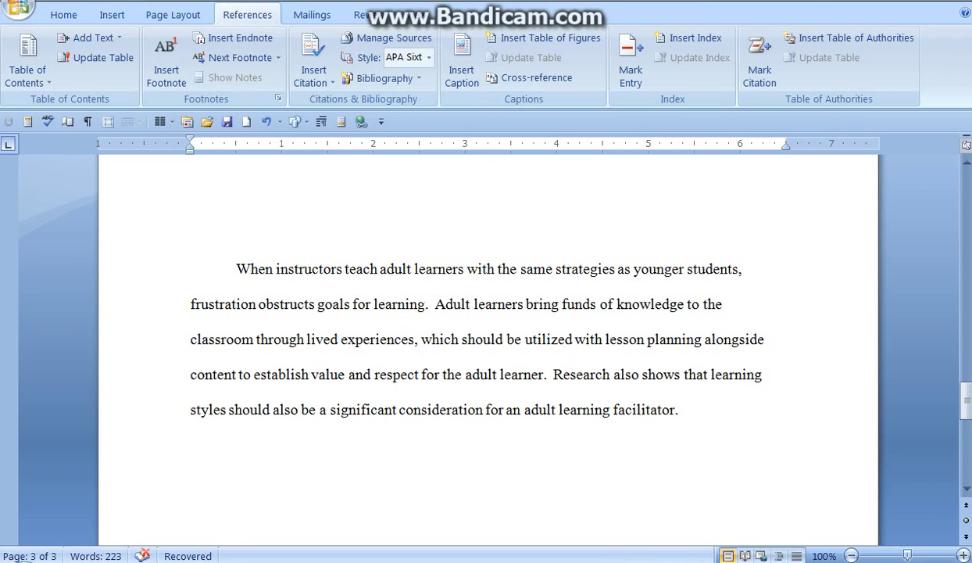
- Cite Roberts 2007 after 'learning', Forte 2013 after 'adult learner', Passion 2012 after 'facilitator', then add a blank line
{"action": "left_click", "coordinate": [427, 304]}
{"action": "left_click", "coordinate": [326, 74]}
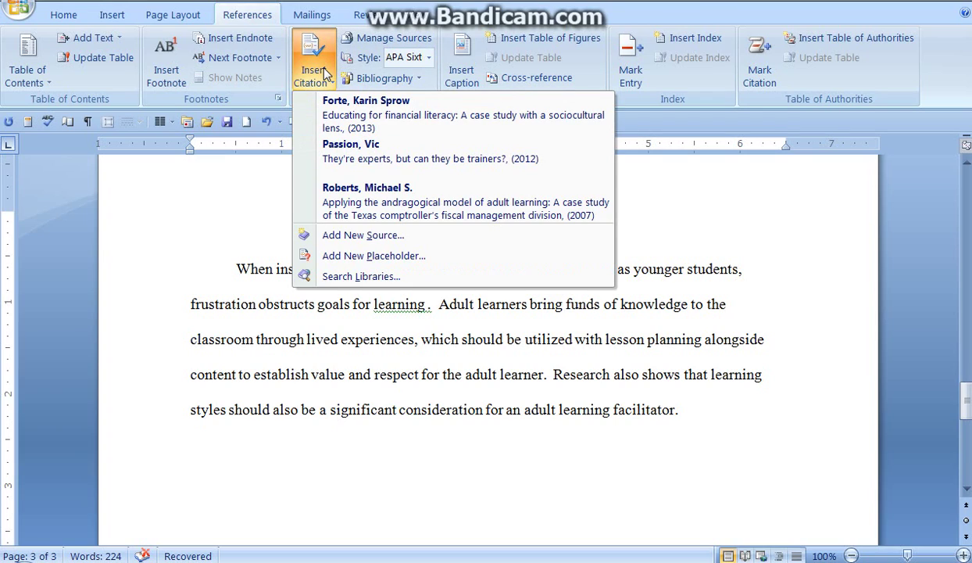
{"action": "left_click", "coordinate": [367, 194]}
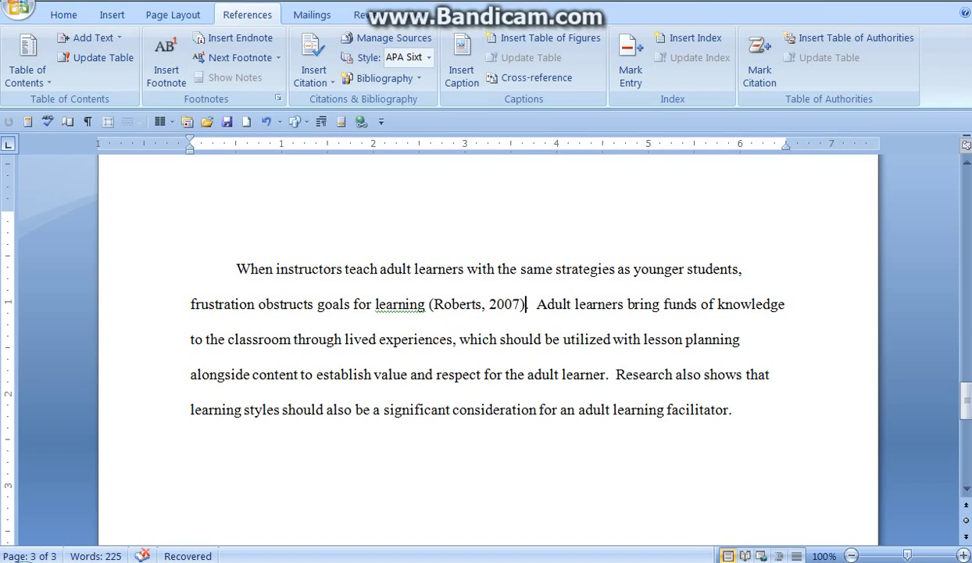
{"action": "left_click", "coordinate": [609, 374]}
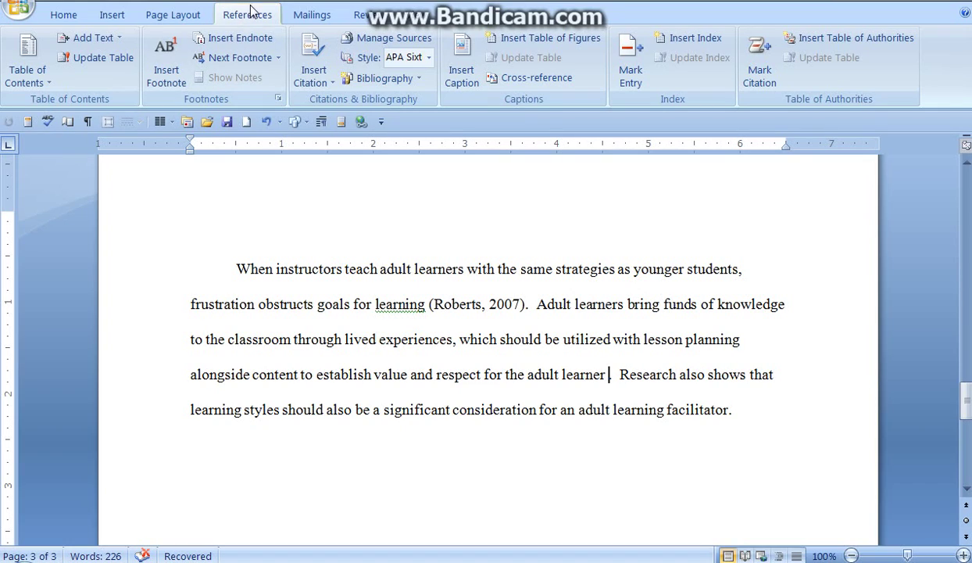
{"action": "left_click", "coordinate": [311, 53]}
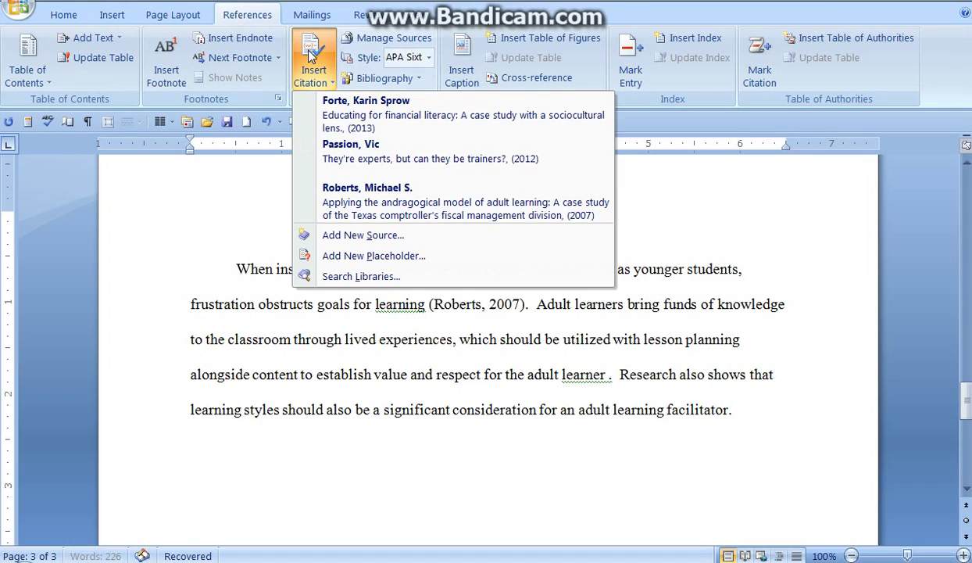
{"action": "left_click", "coordinate": [330, 122]}
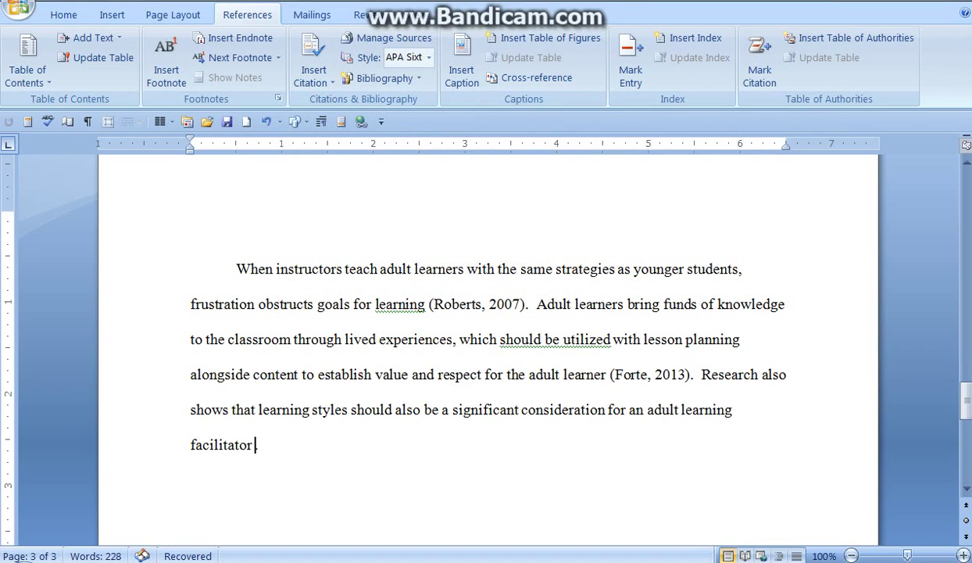
{"action": "left_click", "coordinate": [316, 71]}
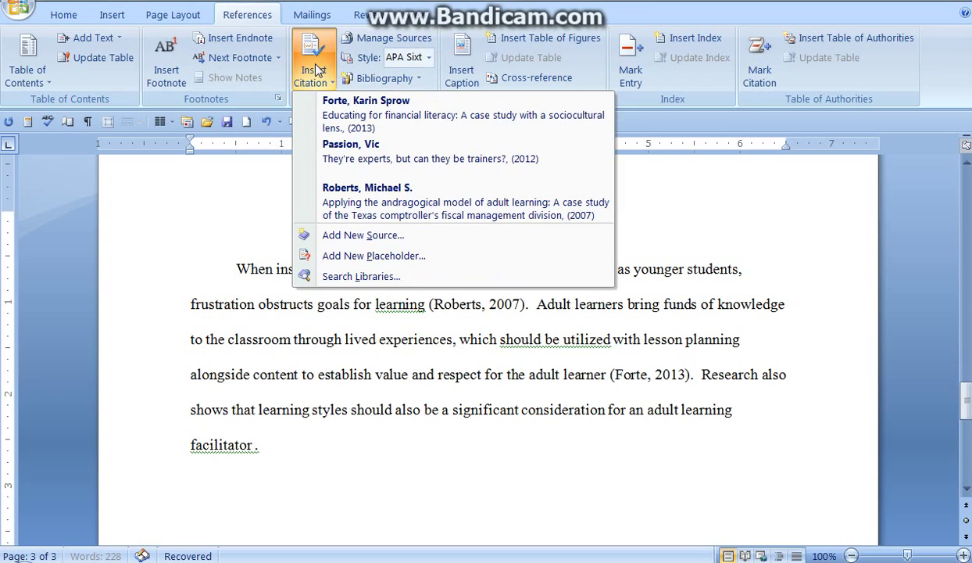
{"action": "left_click", "coordinate": [347, 159]}
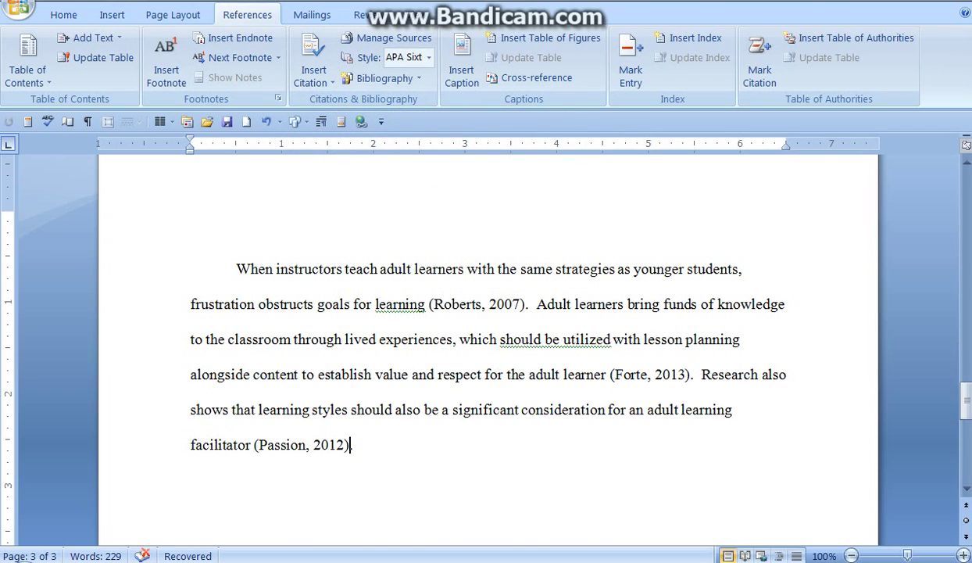
{"action": "key", "text": "Return"}
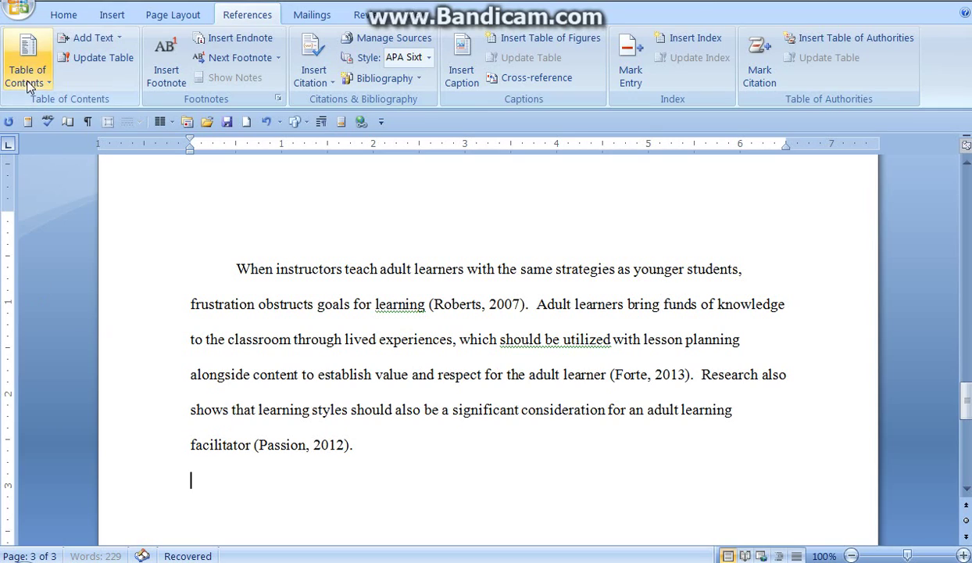
- Add a blank page with a centered 'References' heading and a left-aligned line below it
{"action": "left_click", "coordinate": [110, 16]}
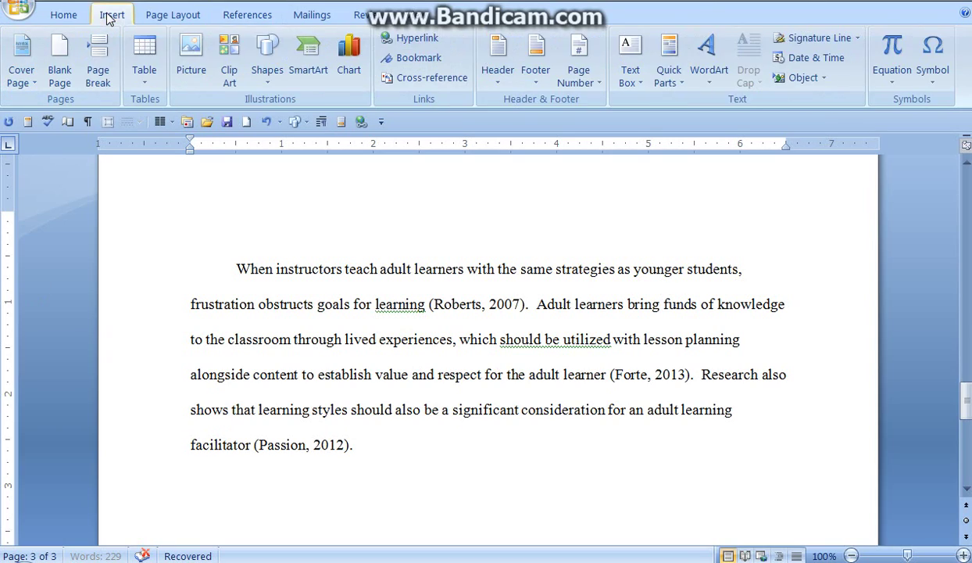
{"action": "left_click", "coordinate": [59, 70]}
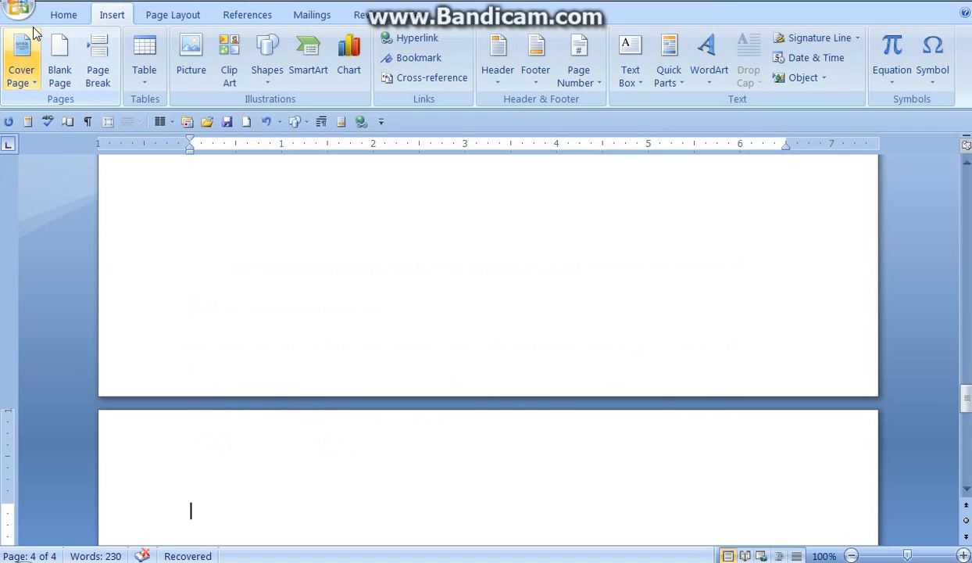
{"action": "left_click", "coordinate": [64, 16]}
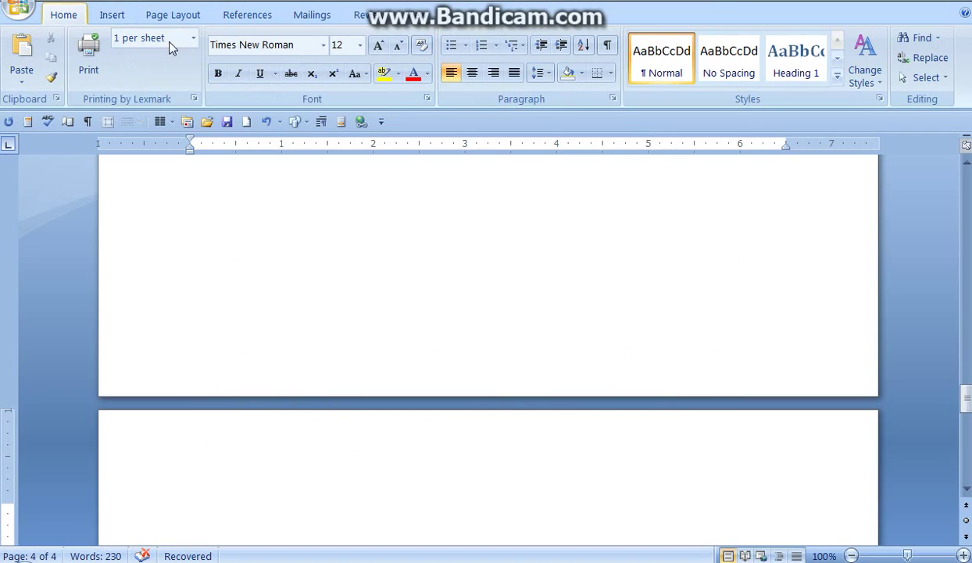
{"action": "left_click", "coordinate": [476, 78]}
{"action": "type", "text": "References"}
{"action": "key", "text": "Return"}
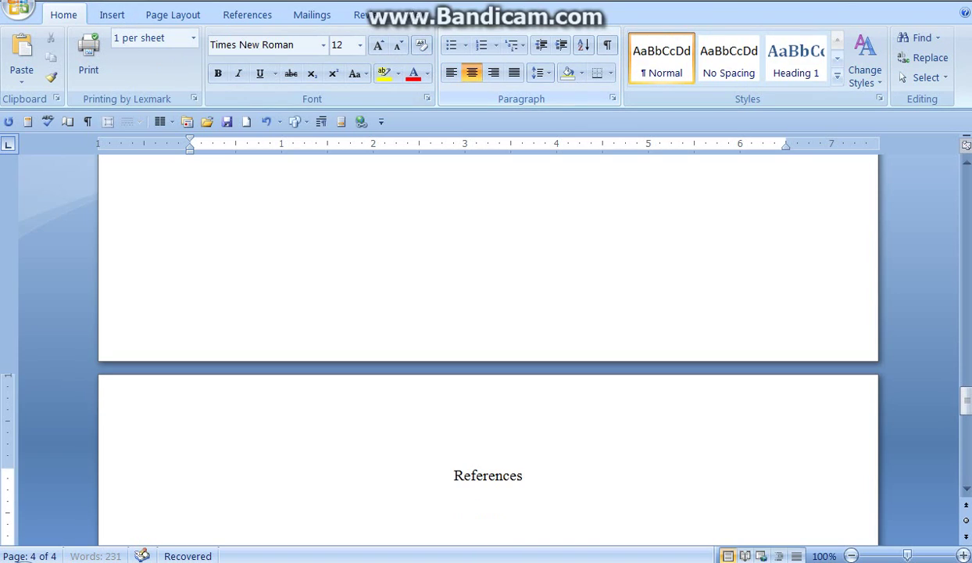
{"action": "left_click", "coordinate": [452, 75]}
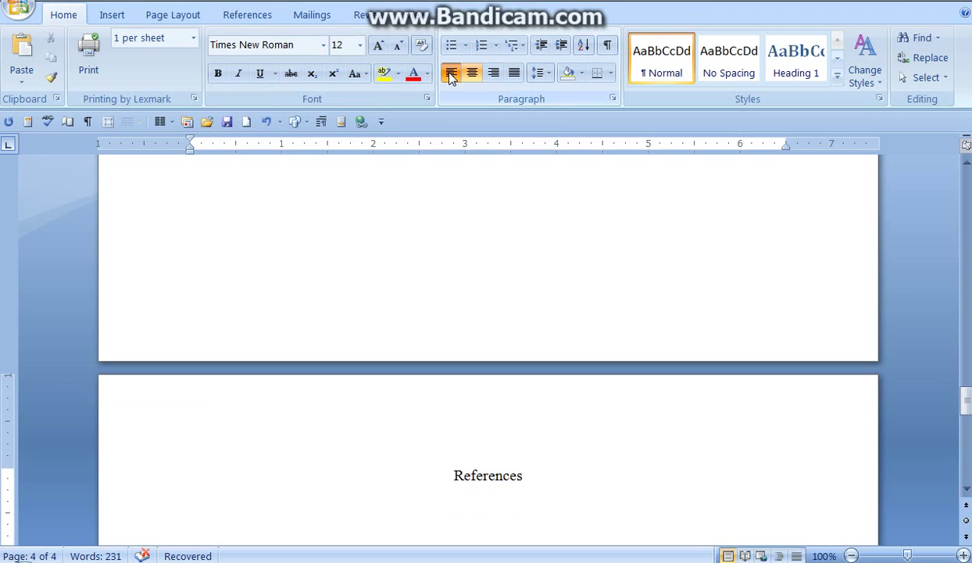
- Insert the generated bibliography beneath the References heading
{"action": "left_click", "coordinate": [264, 17]}
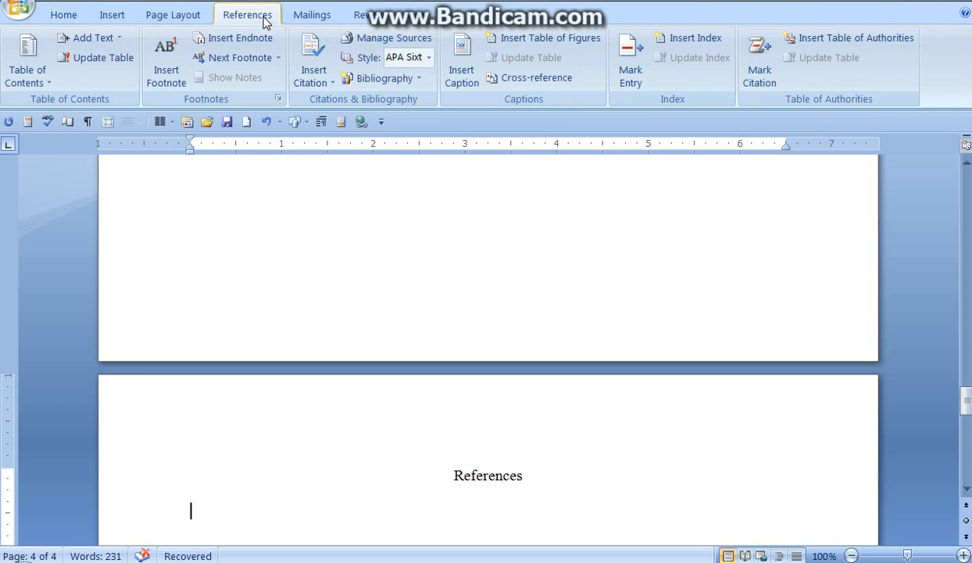
{"action": "left_click", "coordinate": [407, 77]}
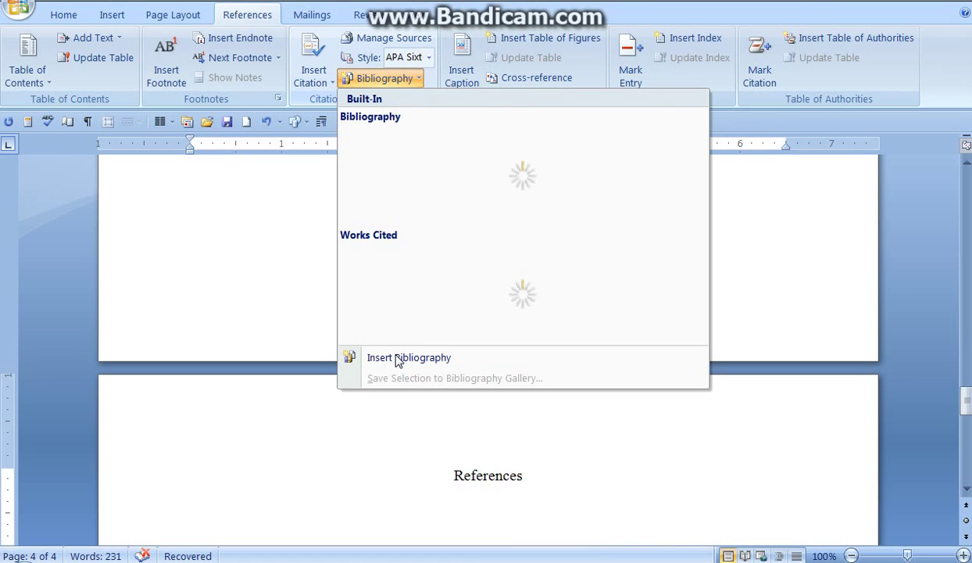
{"action": "left_click", "coordinate": [397, 360]}
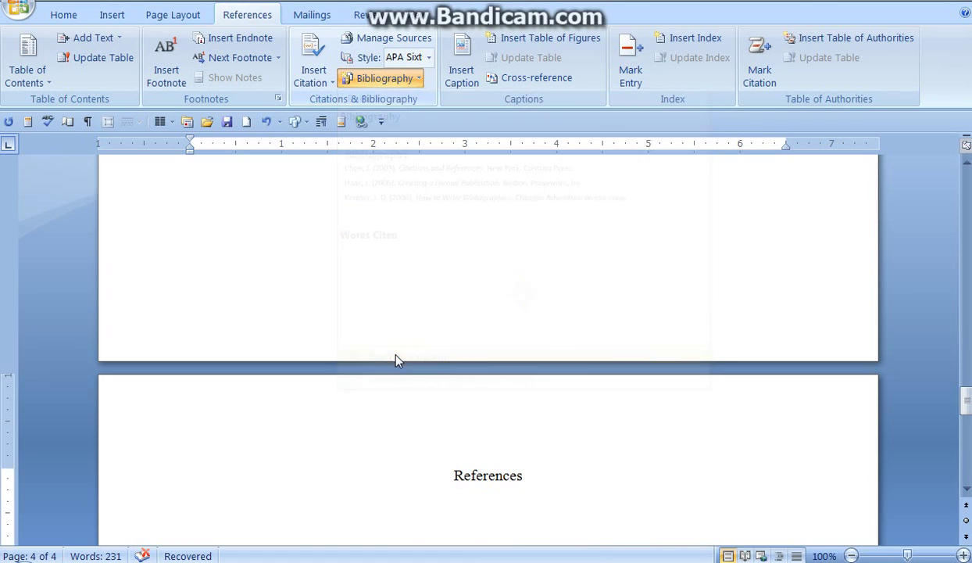
{"action": "left_click", "coordinate": [967, 492]}
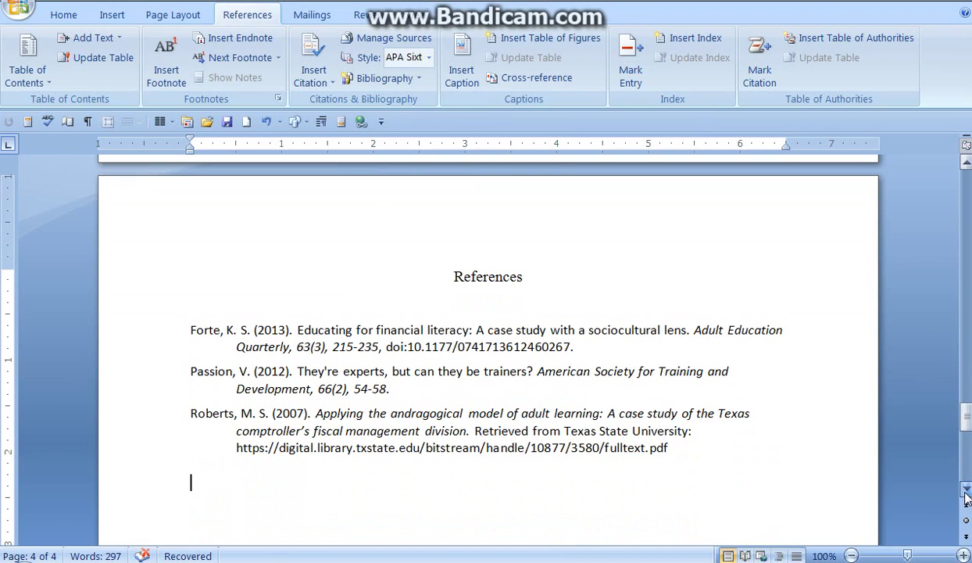
- Set the three reference entries to Times New Roman, 12 point
{"action": "key", "text": "shift+Up"}
{"action": "key", "text": "shift+Up"}
{"action": "key", "text": "shift+Up"}
{"action": "key", "text": "shift+Up"}
{"action": "key", "text": "shift+Up"}
{"action": "key", "text": "shift+Up"}
{"action": "key", "text": "shift+Up"}
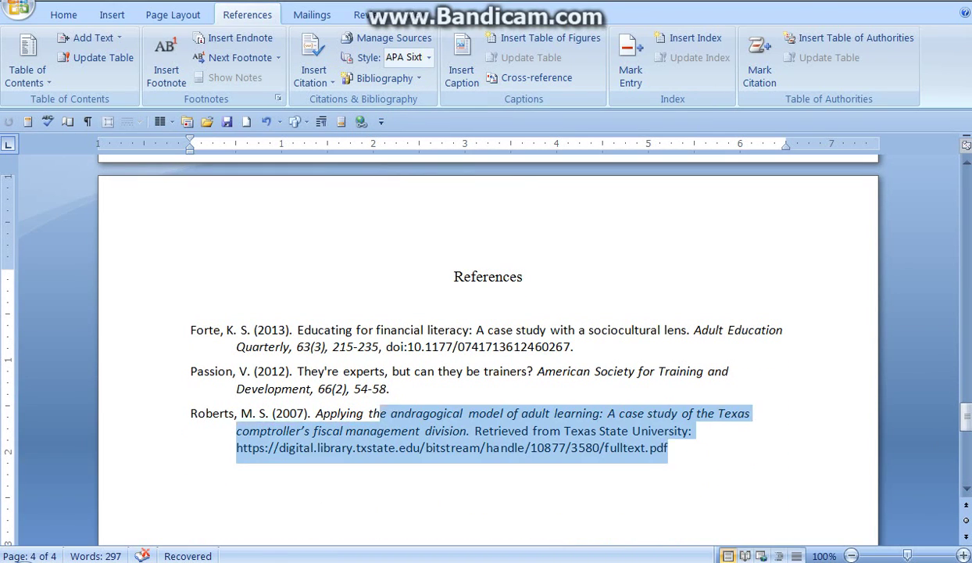
{"action": "mouse_move", "coordinate": [178, 318]}
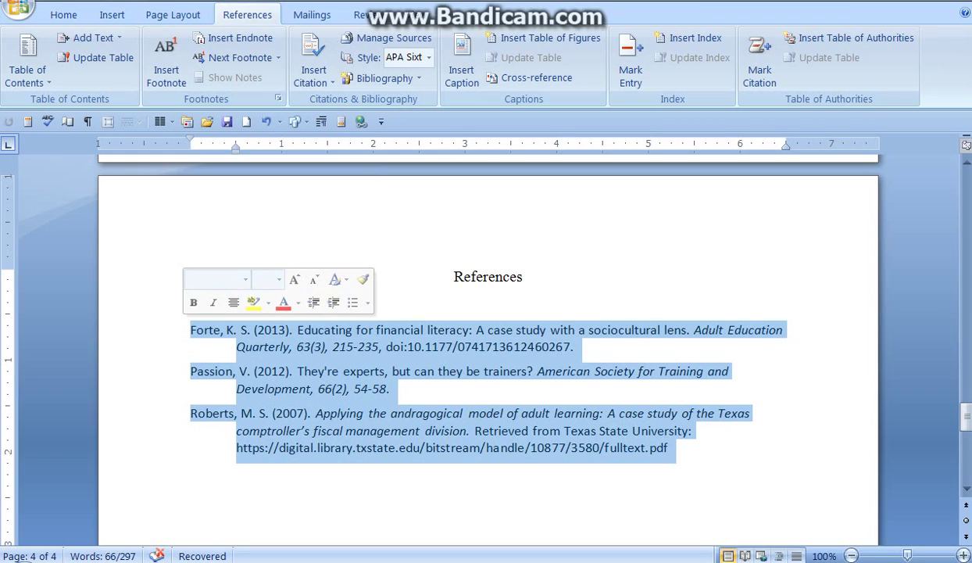
{"action": "left_click", "coordinate": [66, 15]}
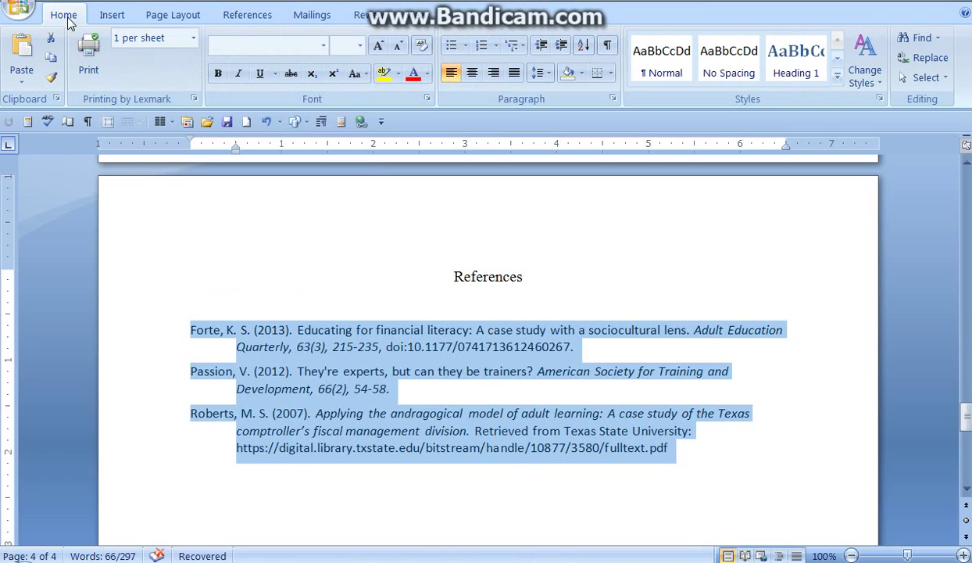
{"action": "left_click", "coordinate": [324, 47]}
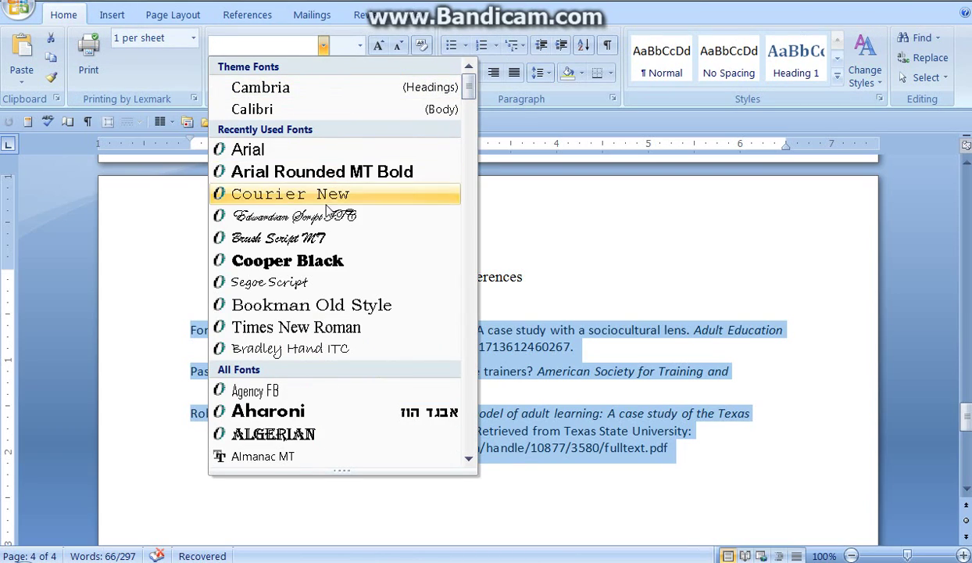
{"action": "left_click", "coordinate": [333, 327]}
{"action": "left_click", "coordinate": [360, 45]}
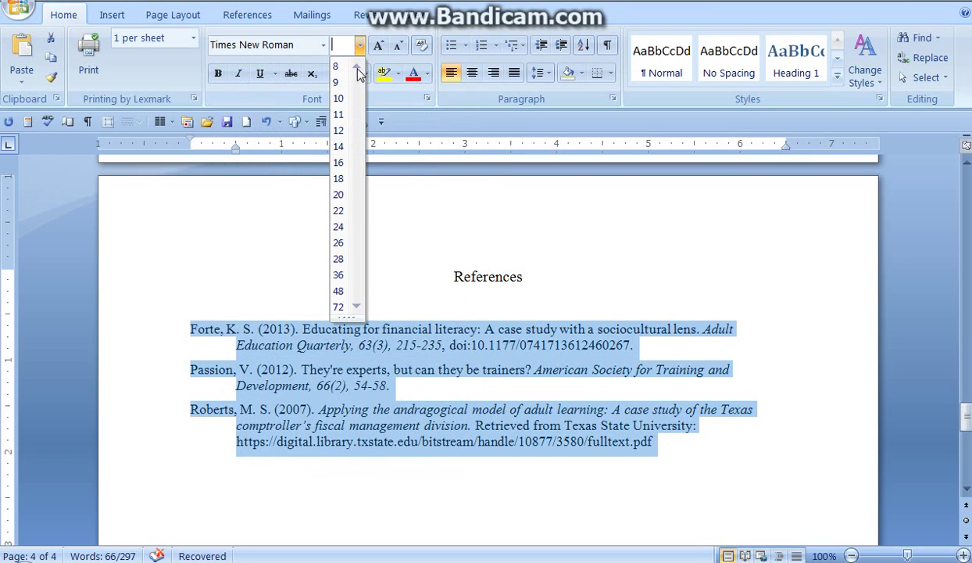
{"action": "left_click", "coordinate": [348, 131]}
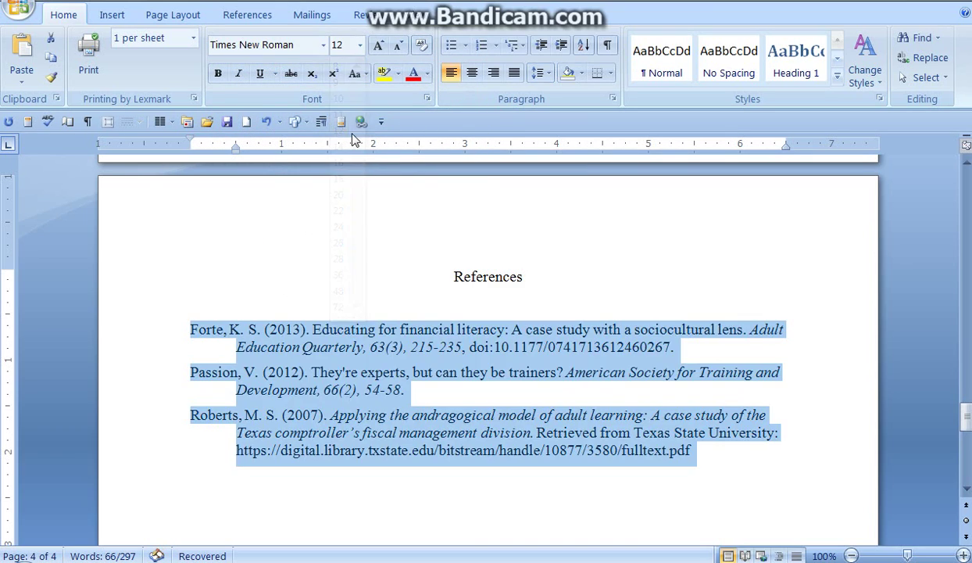
- Give the references a 0" left indent, hanging indent, Auto spacing, no extra paragraph space, and double line spacing
{"action": "left_click", "coordinate": [612, 99]}
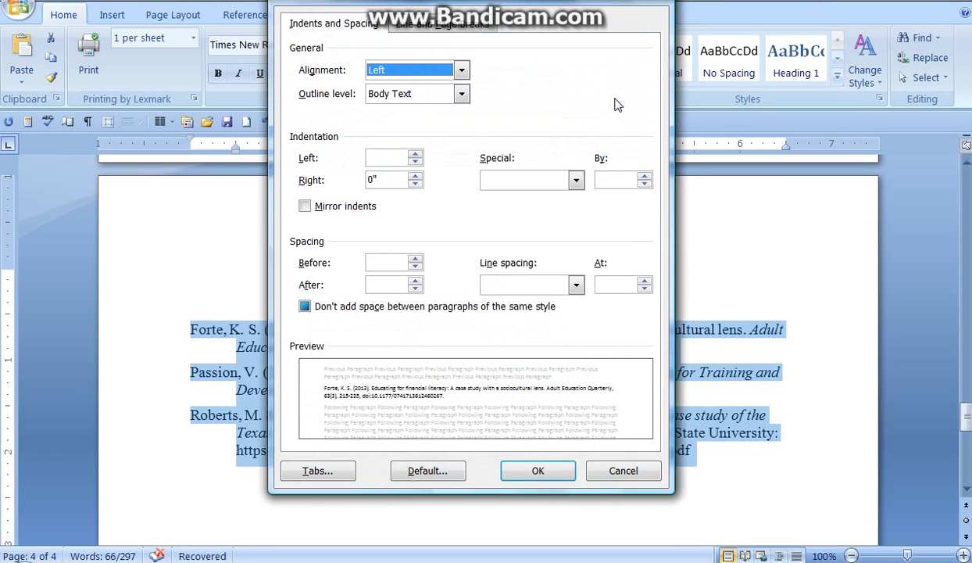
{"action": "left_click", "coordinate": [415, 162]}
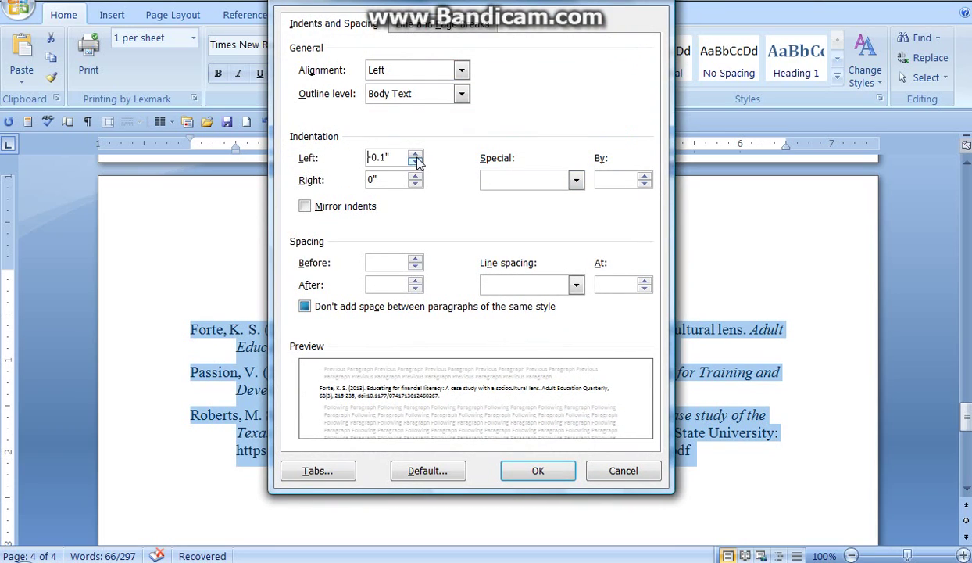
{"action": "left_click", "coordinate": [416, 156]}
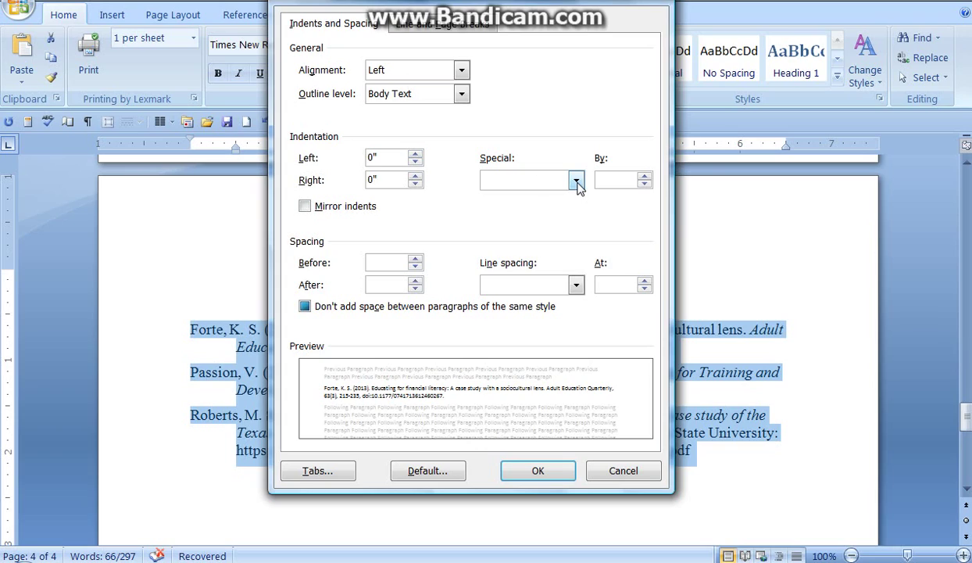
{"action": "left_click", "coordinate": [576, 181]}
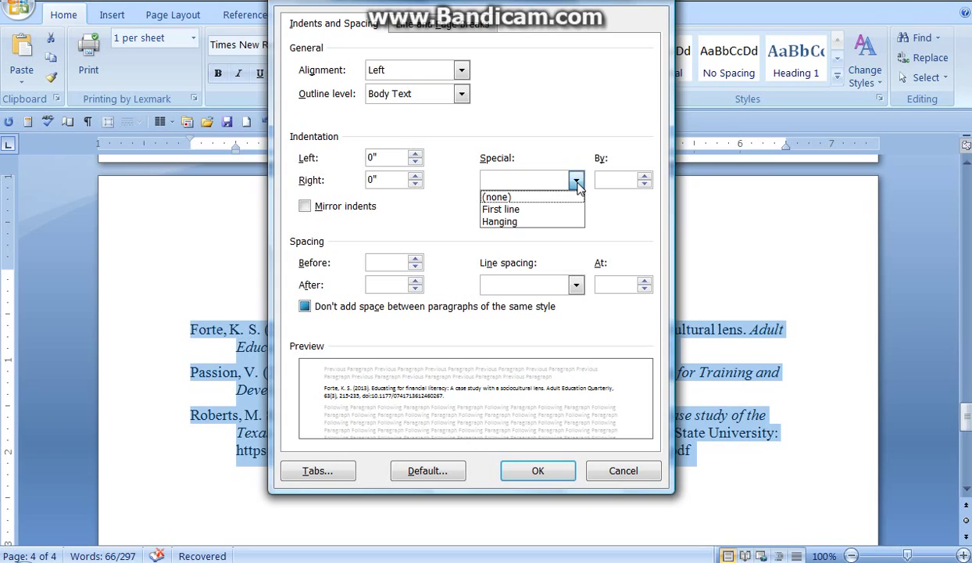
{"action": "left_click", "coordinate": [571, 224]}
{"action": "left_click", "coordinate": [415, 267]}
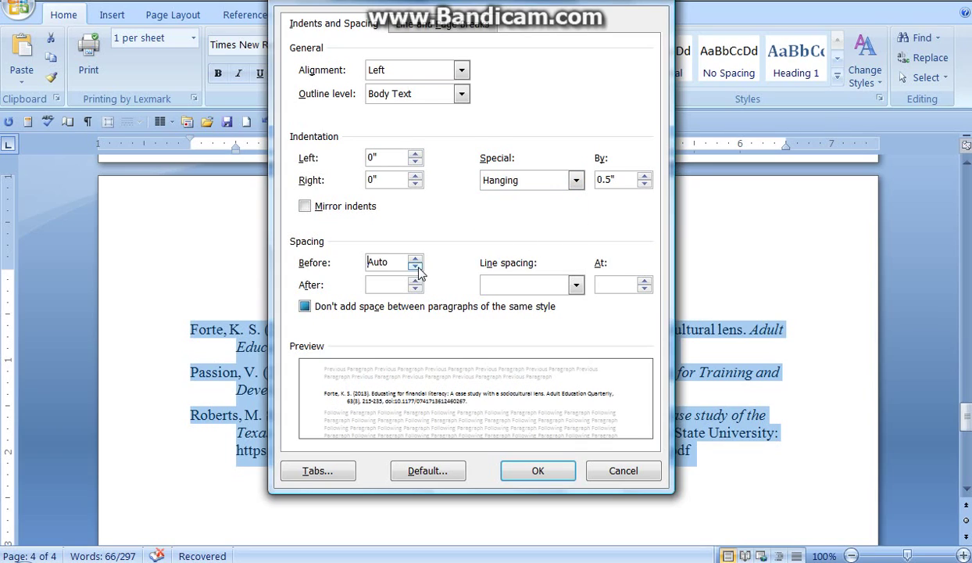
{"action": "left_click", "coordinate": [416, 288]}
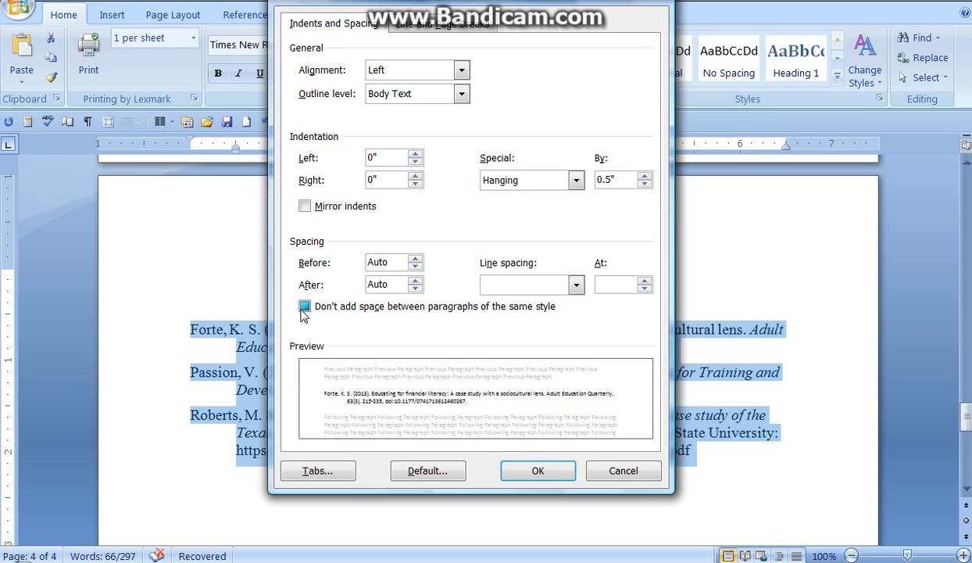
{"action": "left_click", "coordinate": [304, 307]}
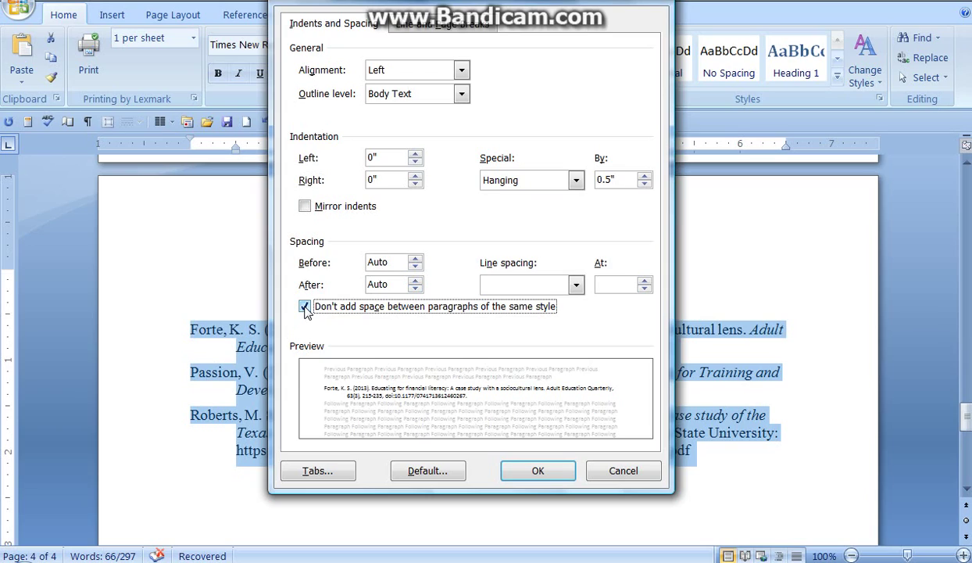
{"action": "left_click", "coordinate": [576, 284]}
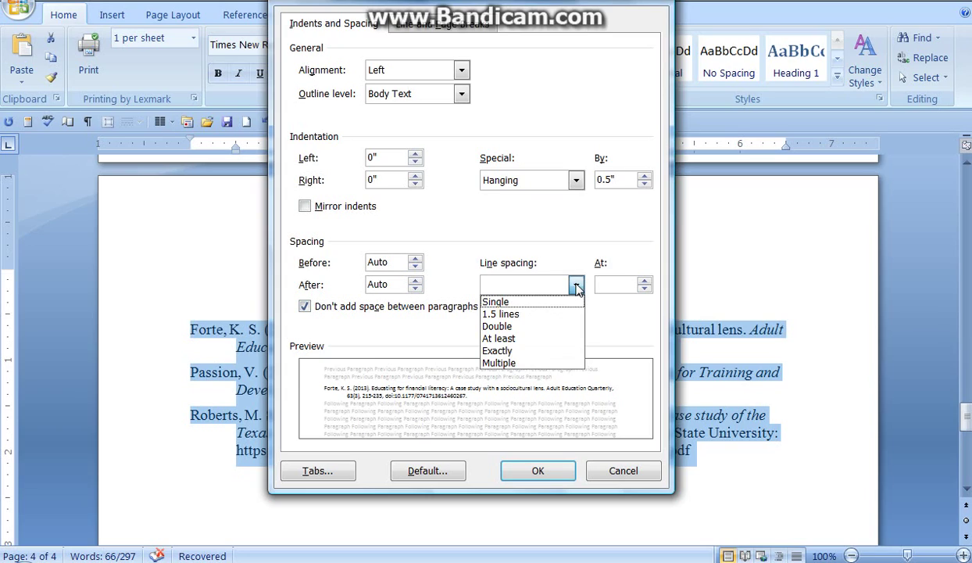
{"action": "left_click", "coordinate": [568, 334]}
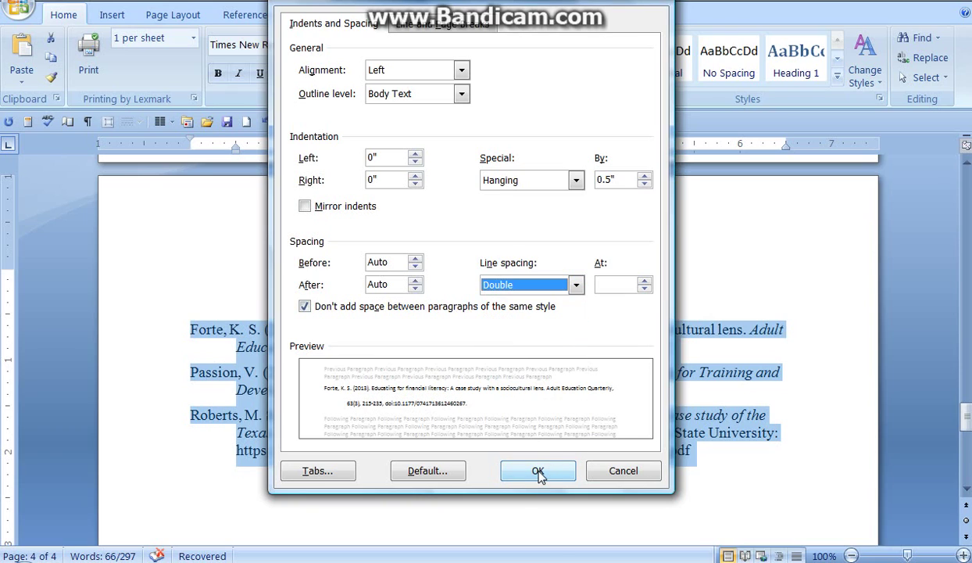
{"action": "left_click", "coordinate": [538, 472]}
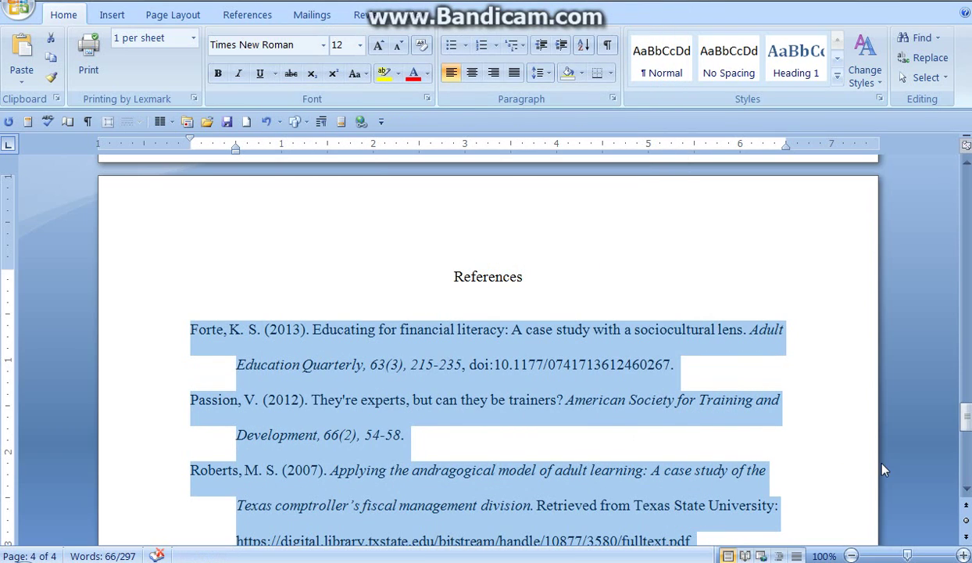
{"action": "left_click", "coordinate": [884, 470]}
{"action": "left_click", "coordinate": [966, 489]}
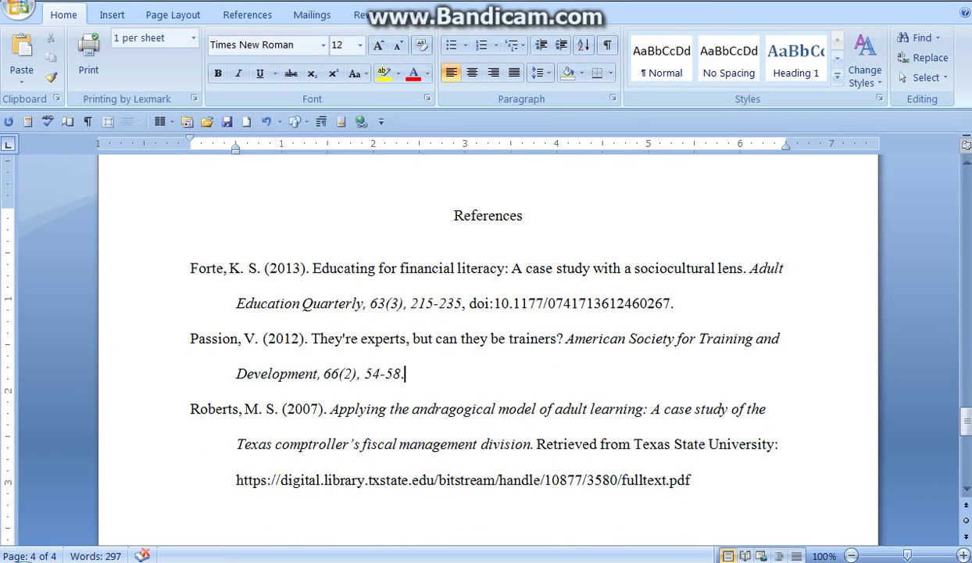
- Remove italics from '(3), 215-235' in Forte and '(2), 54-58' in Passion
{"action": "left_click_drag", "start_coordinate": [464, 303], "coordinate": [390, 309]}
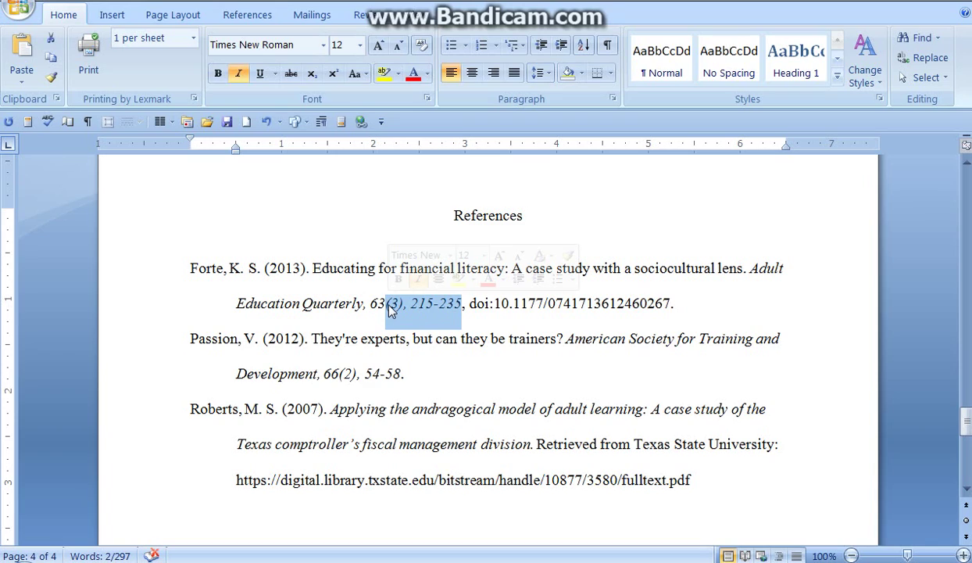
{"action": "left_click", "coordinate": [239, 76]}
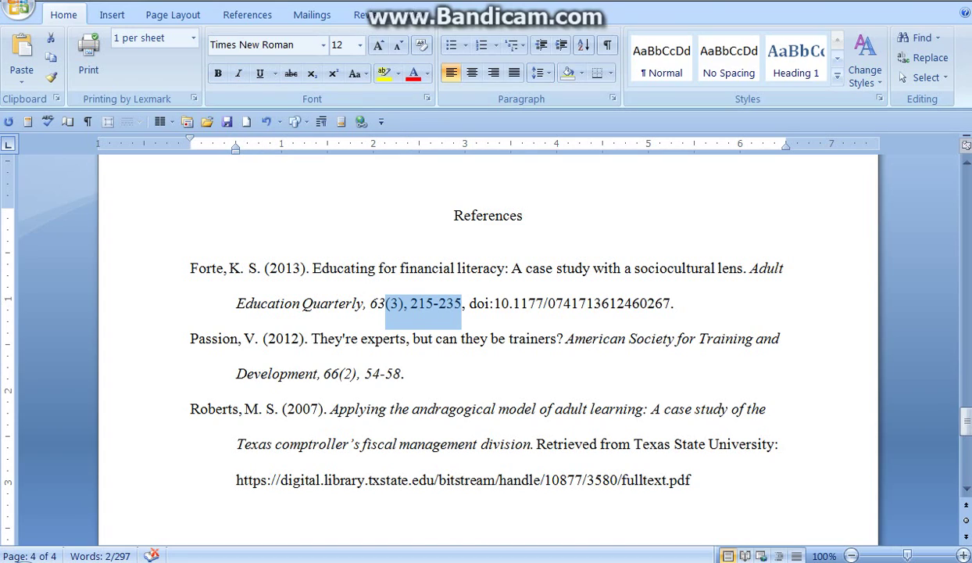
{"action": "left_click_drag", "start_coordinate": [394, 374], "coordinate": [346, 378]}
{"action": "left_click", "coordinate": [238, 75]}
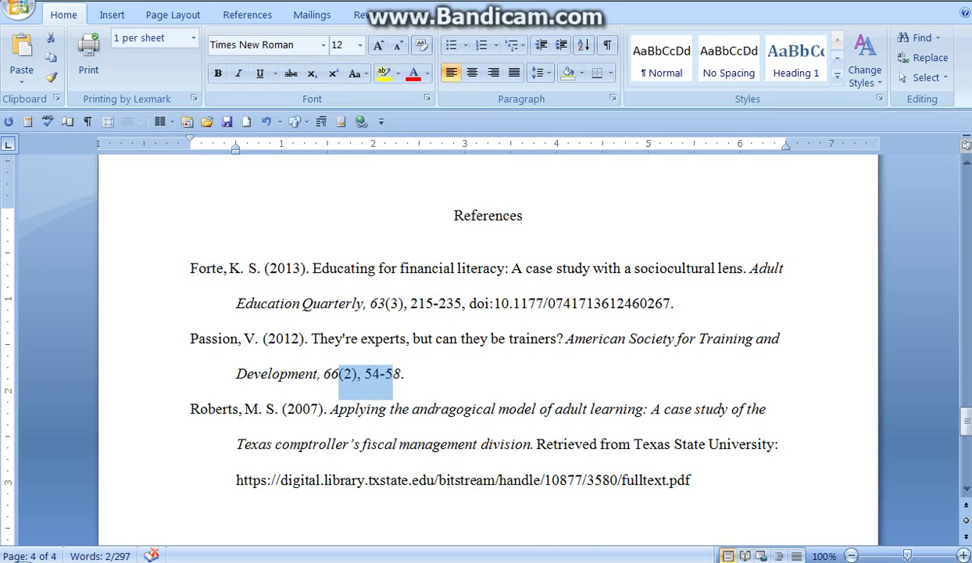
{"action": "left_click", "coordinate": [691, 479]}
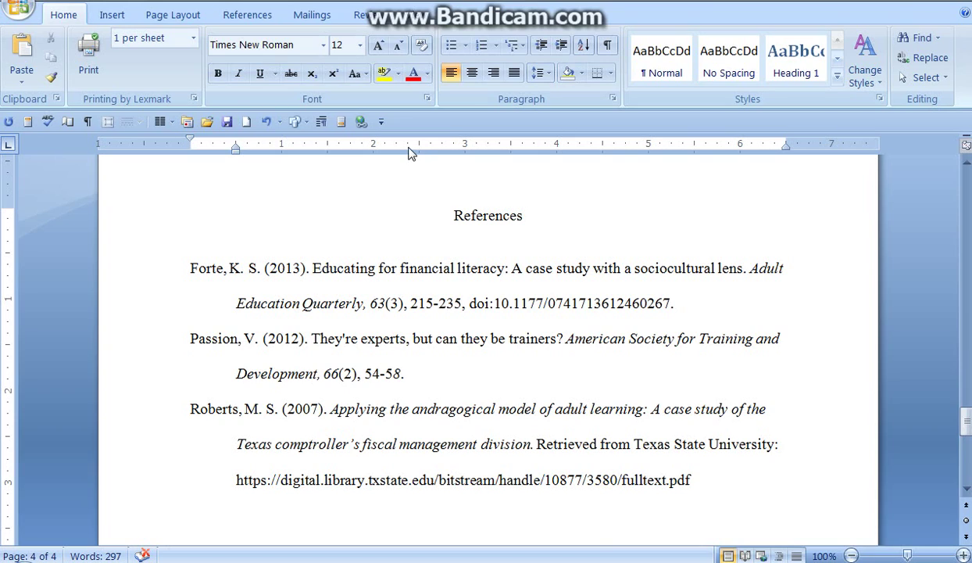
- Open the stored citation source list on the References tab and close it without inserting anything
{"action": "left_click", "coordinate": [258, 17]}
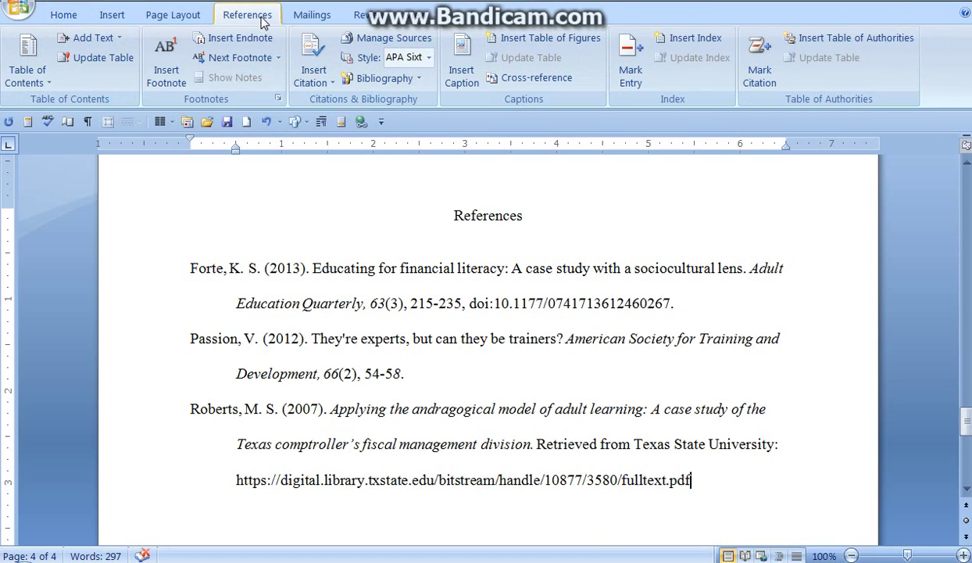
{"action": "left_click", "coordinate": [326, 59]}
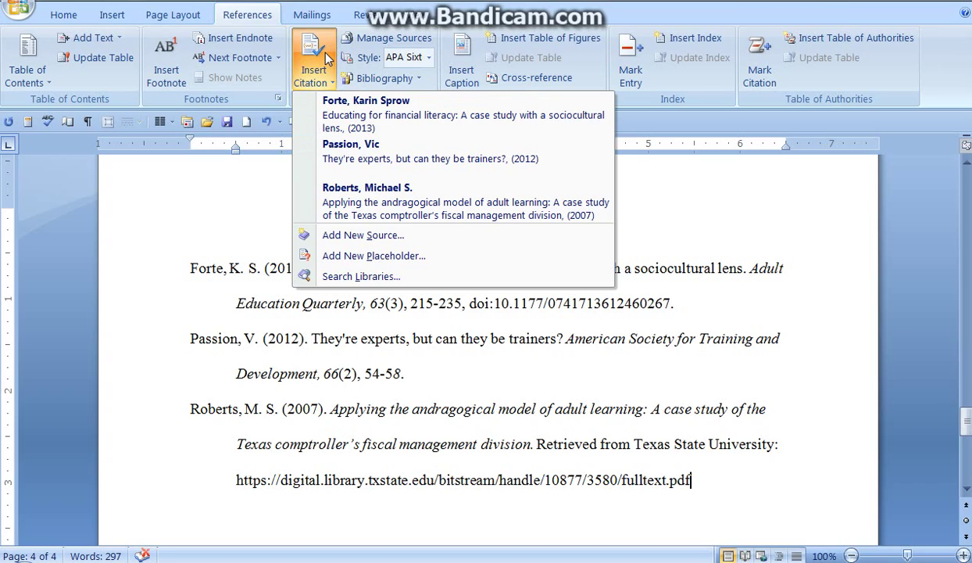
{"action": "left_click", "coordinate": [670, 197]}
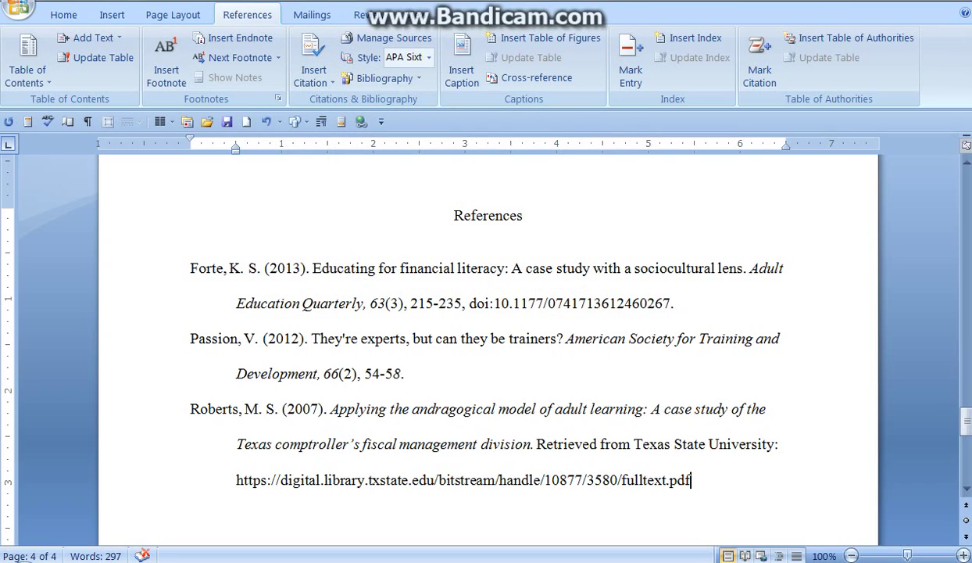